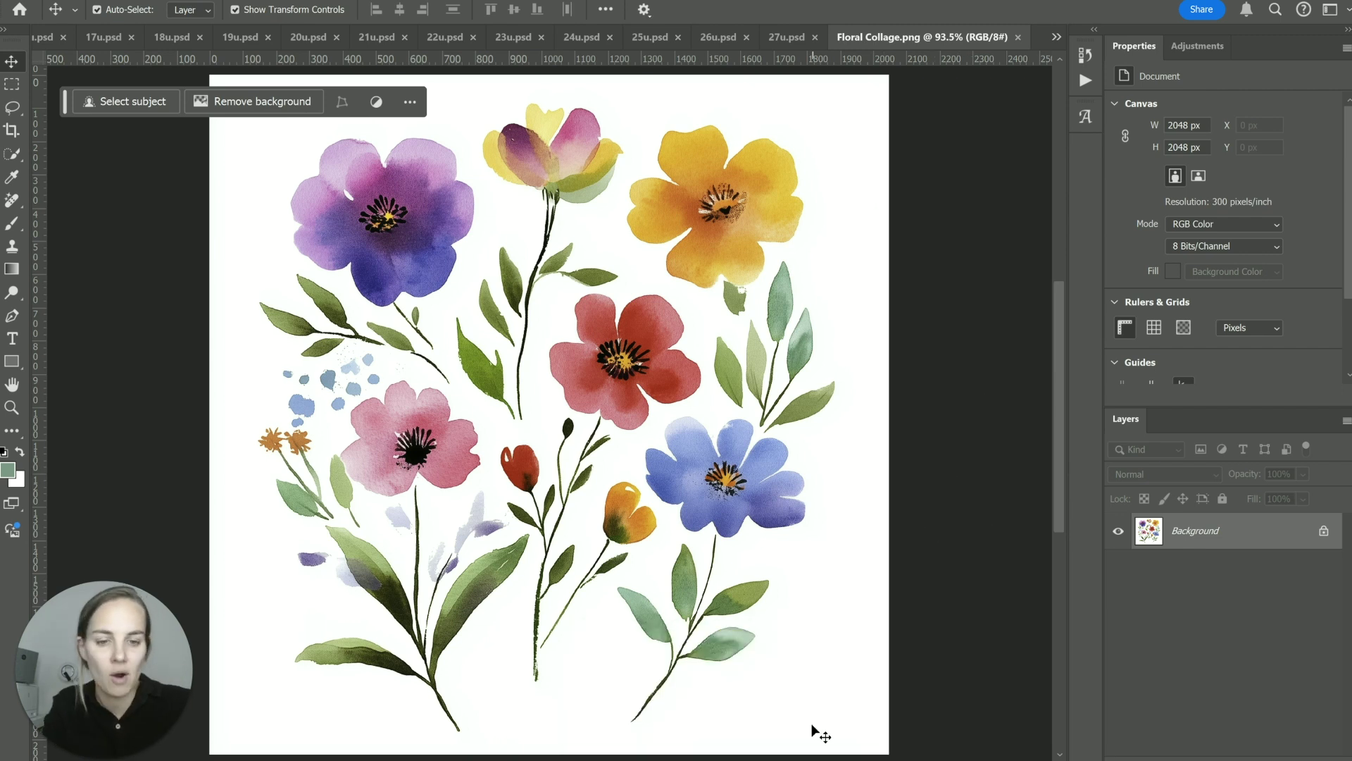
# Unlock the Background layer of the floral collage.
pyautogui.click(883, 715)
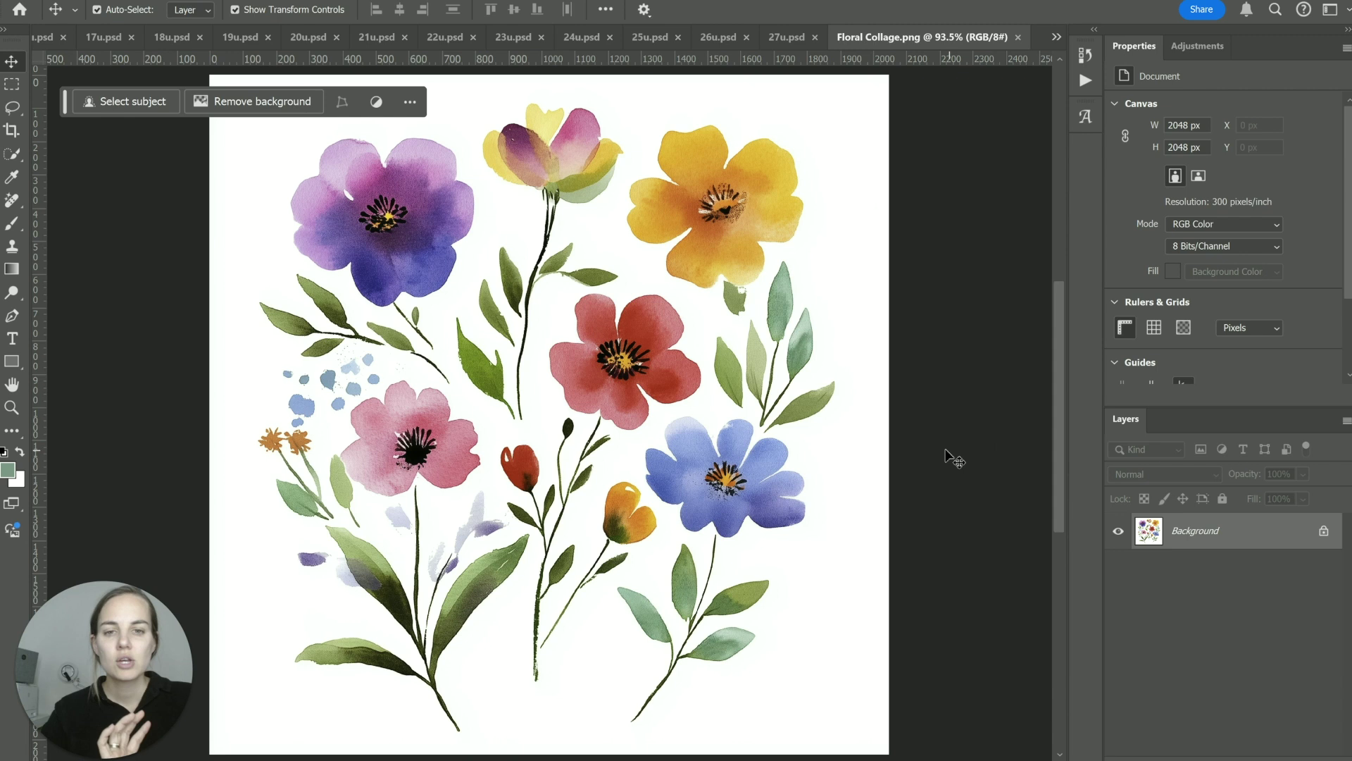
pyautogui.moveTo(1113, 414)
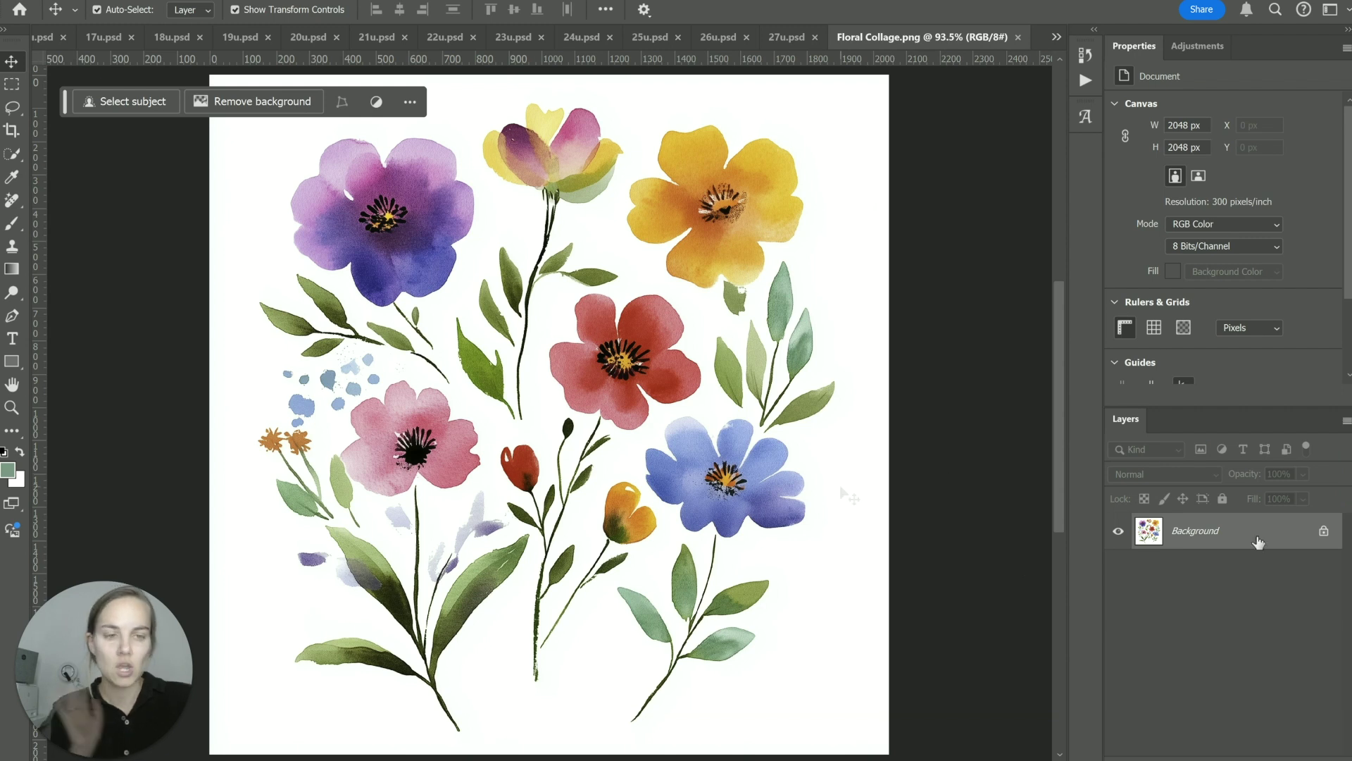
pyautogui.click(1323, 532)
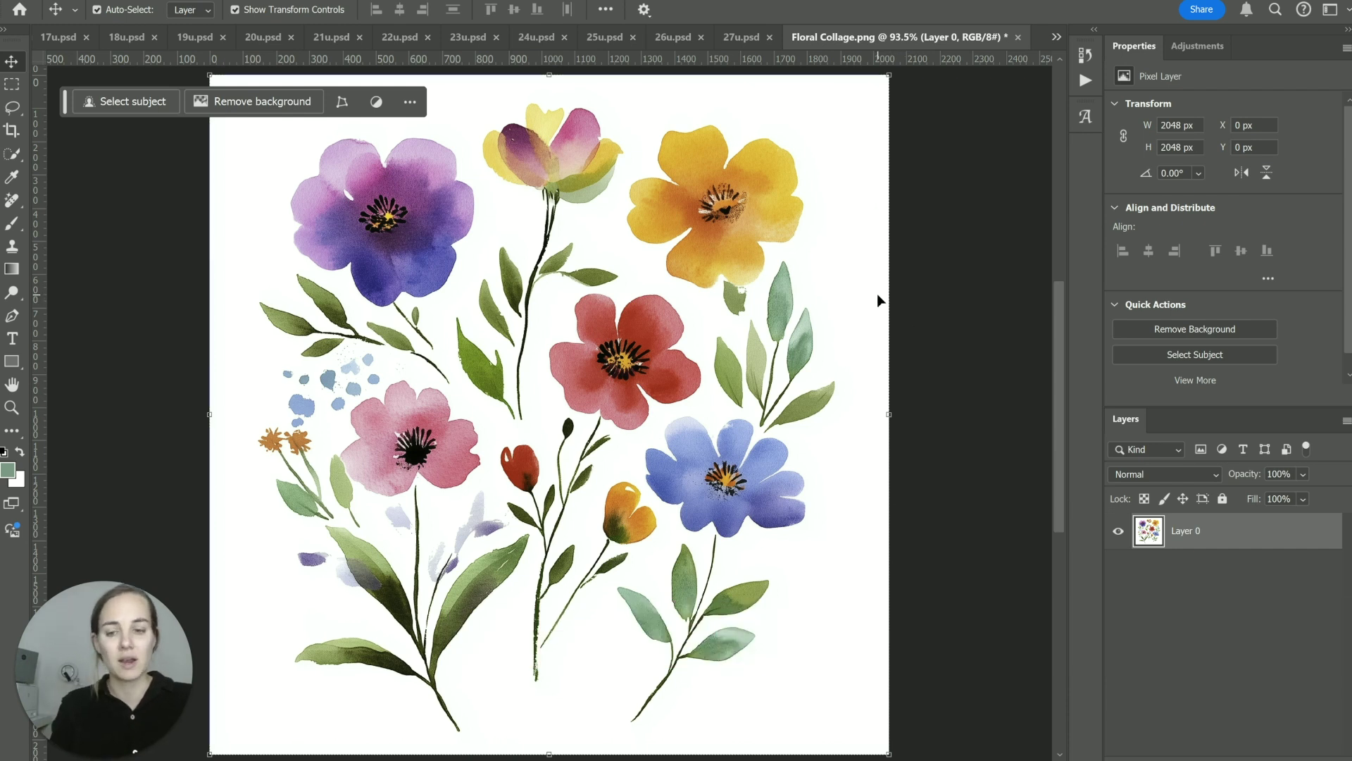
# Try deleting the white background and the white patch between the orange flower stems with the Magic Wand, then deselect.
pyautogui.press('w')
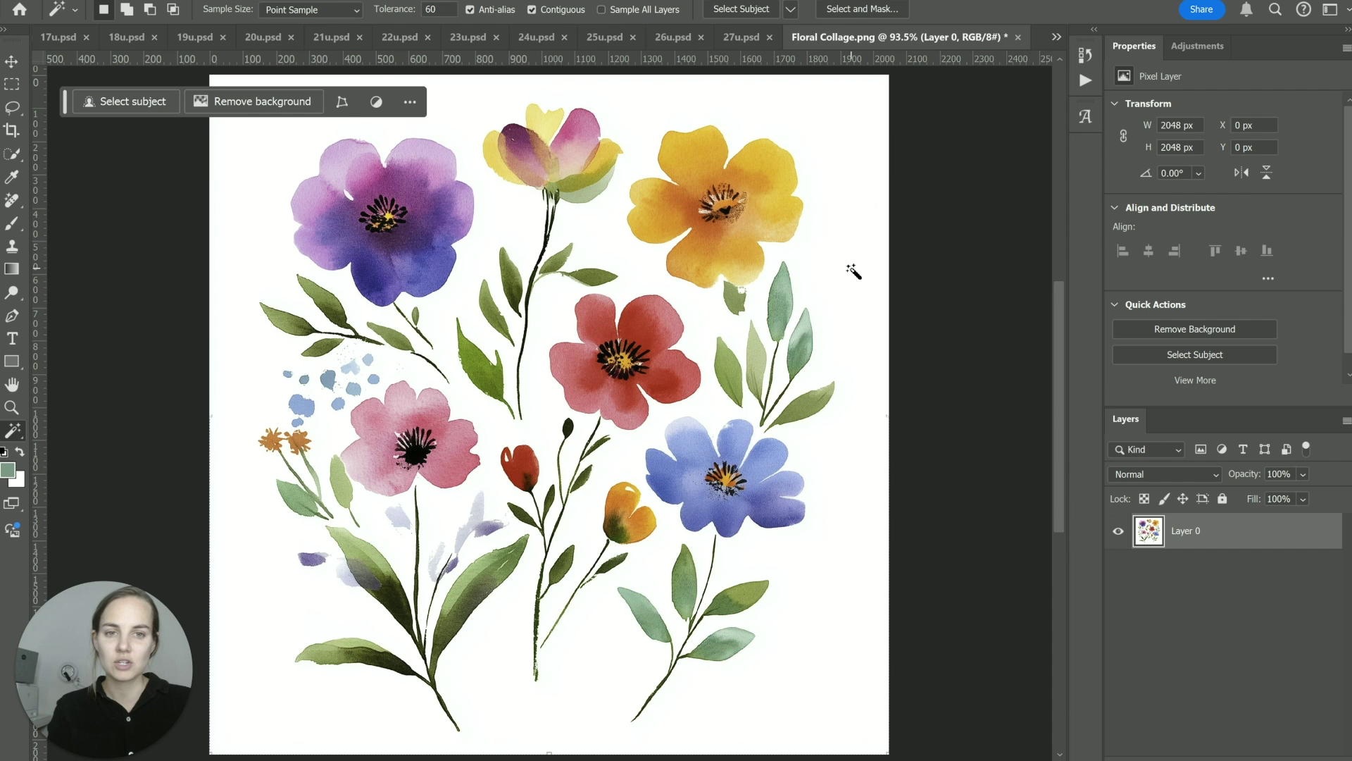
pyautogui.click(803, 267)
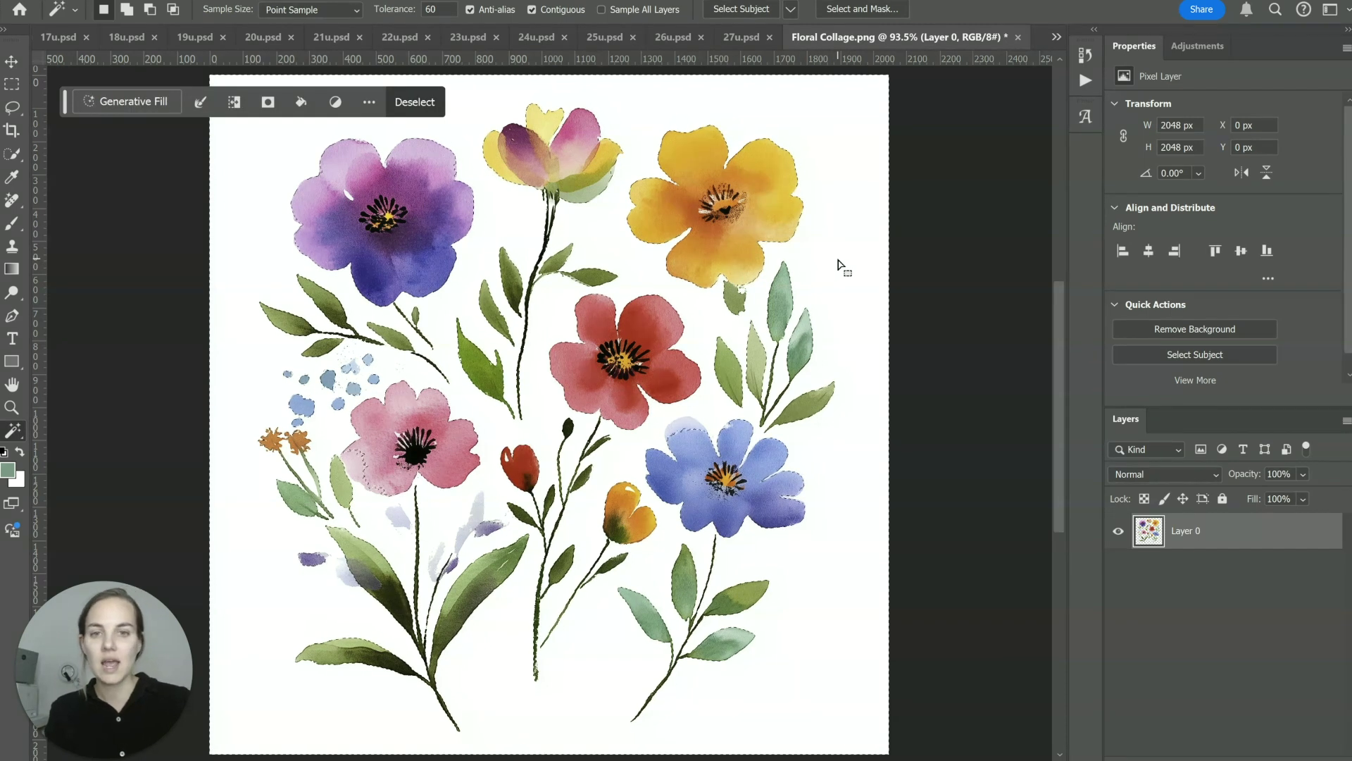
pyautogui.press('Delete')
pyautogui.hotkey('ctrl', 'd')
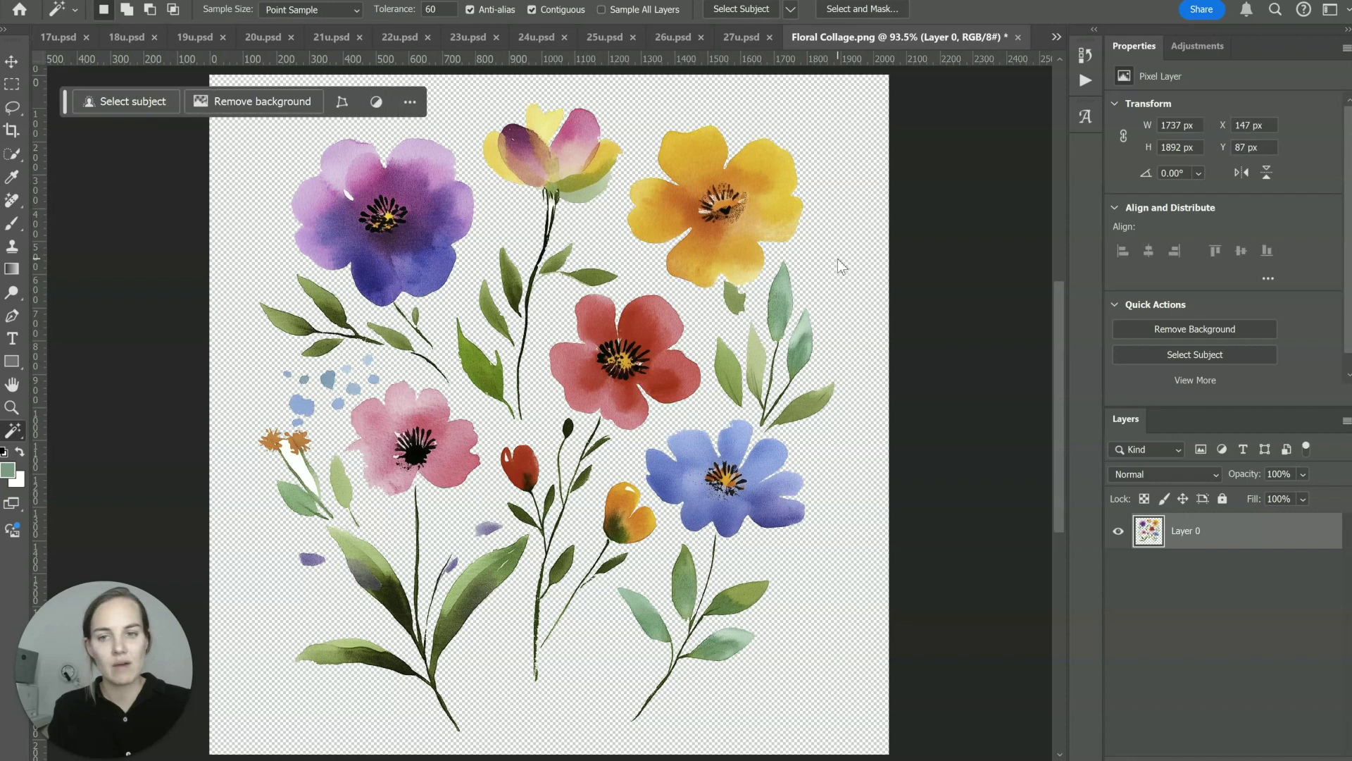
pyautogui.click(303, 471)
pyautogui.press('Delete')
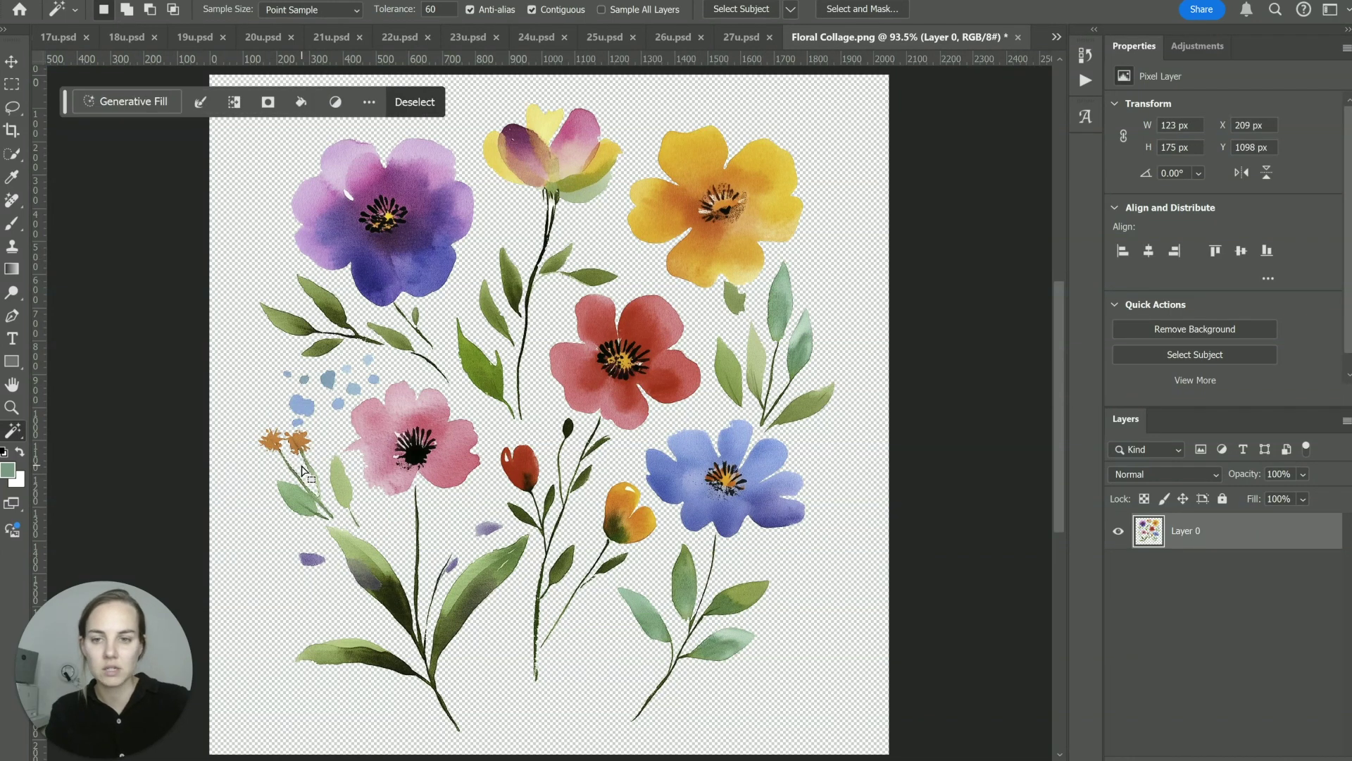
pyautogui.hotkey('ctrl', 'd')
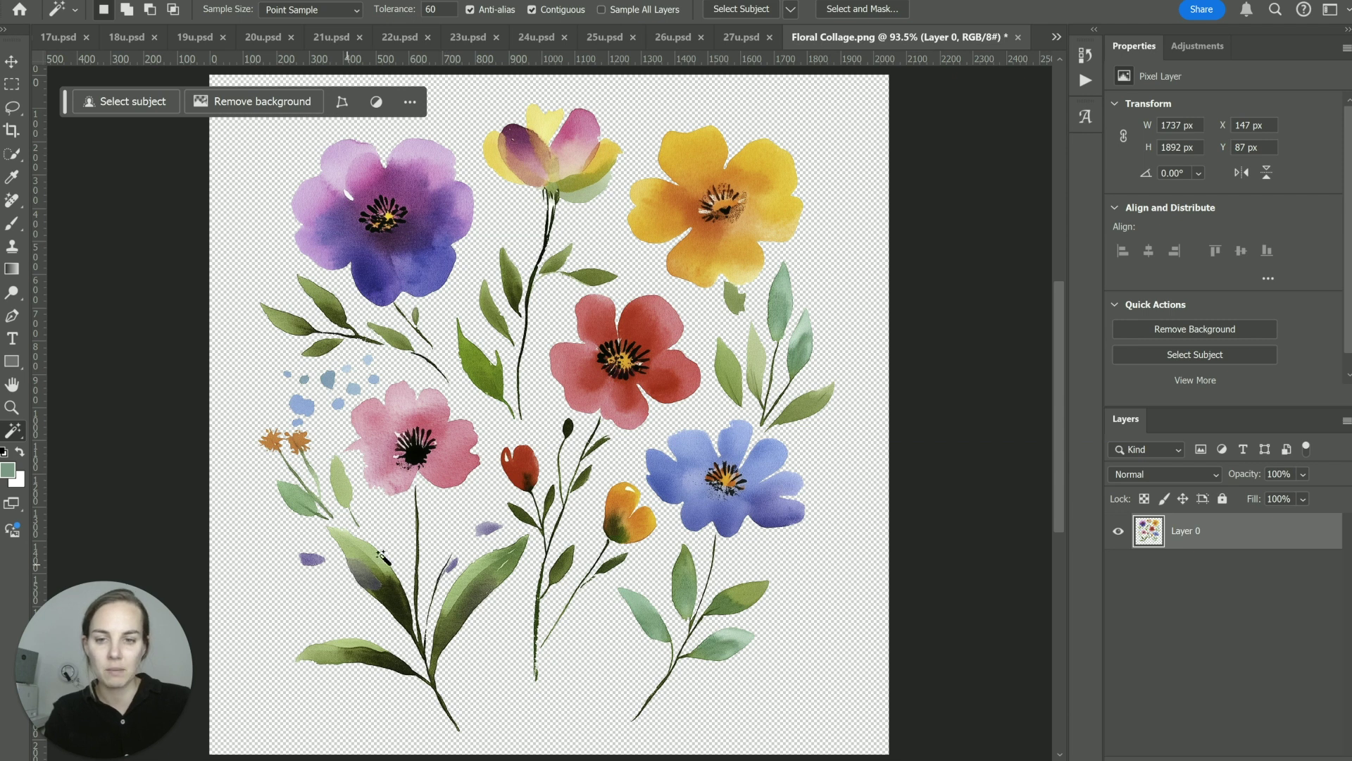
# Undo the white background deletions and clear the selection.
pyautogui.click(454, 544)
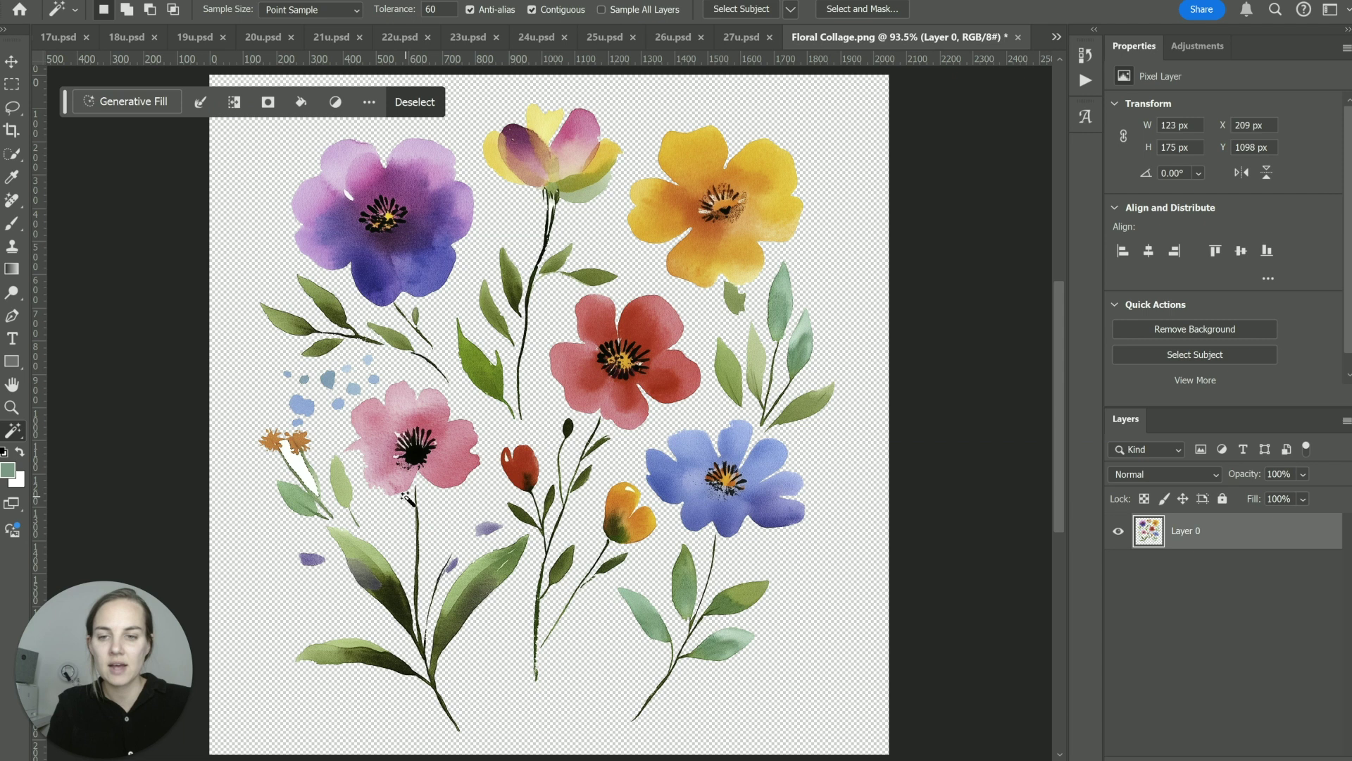
pyautogui.hotkey('ctrl', 'd')
pyautogui.click(458, 521)
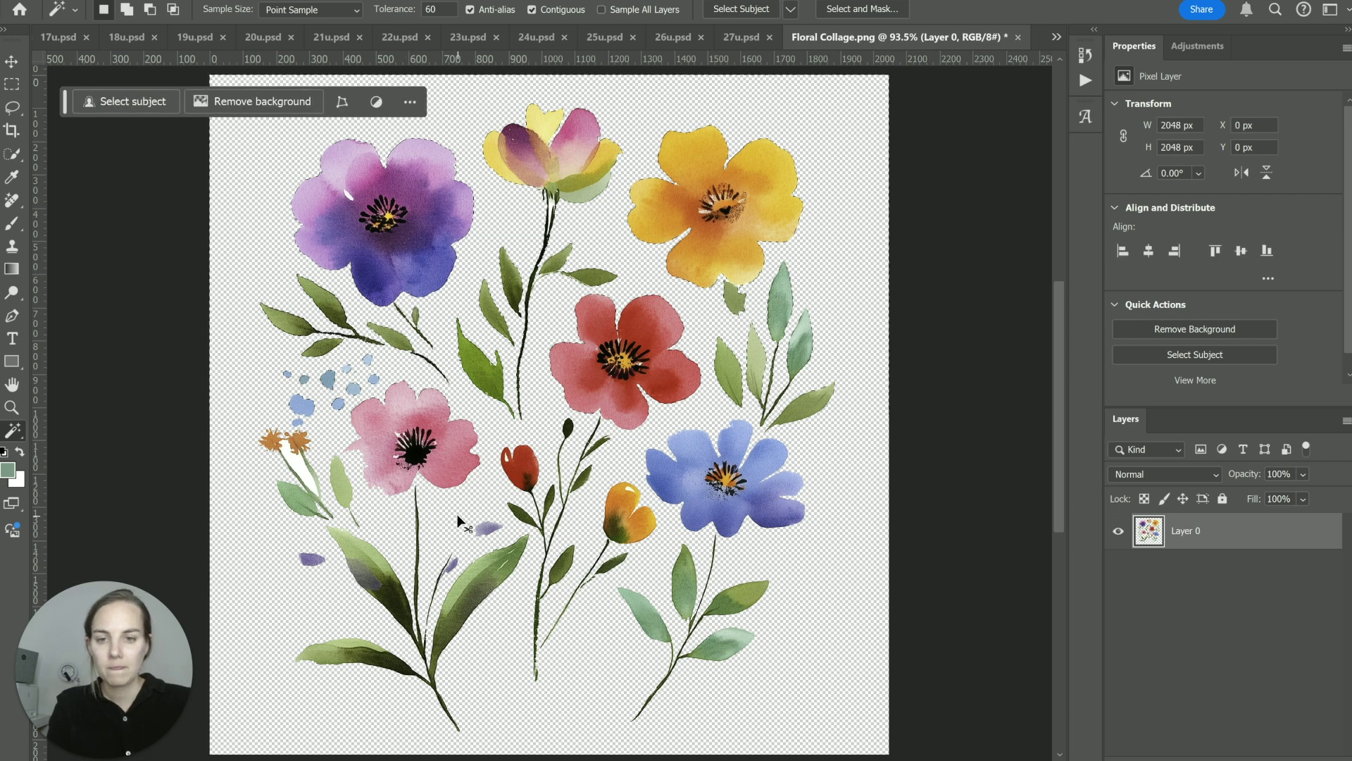
pyautogui.hotkey('ctrl', 'z')
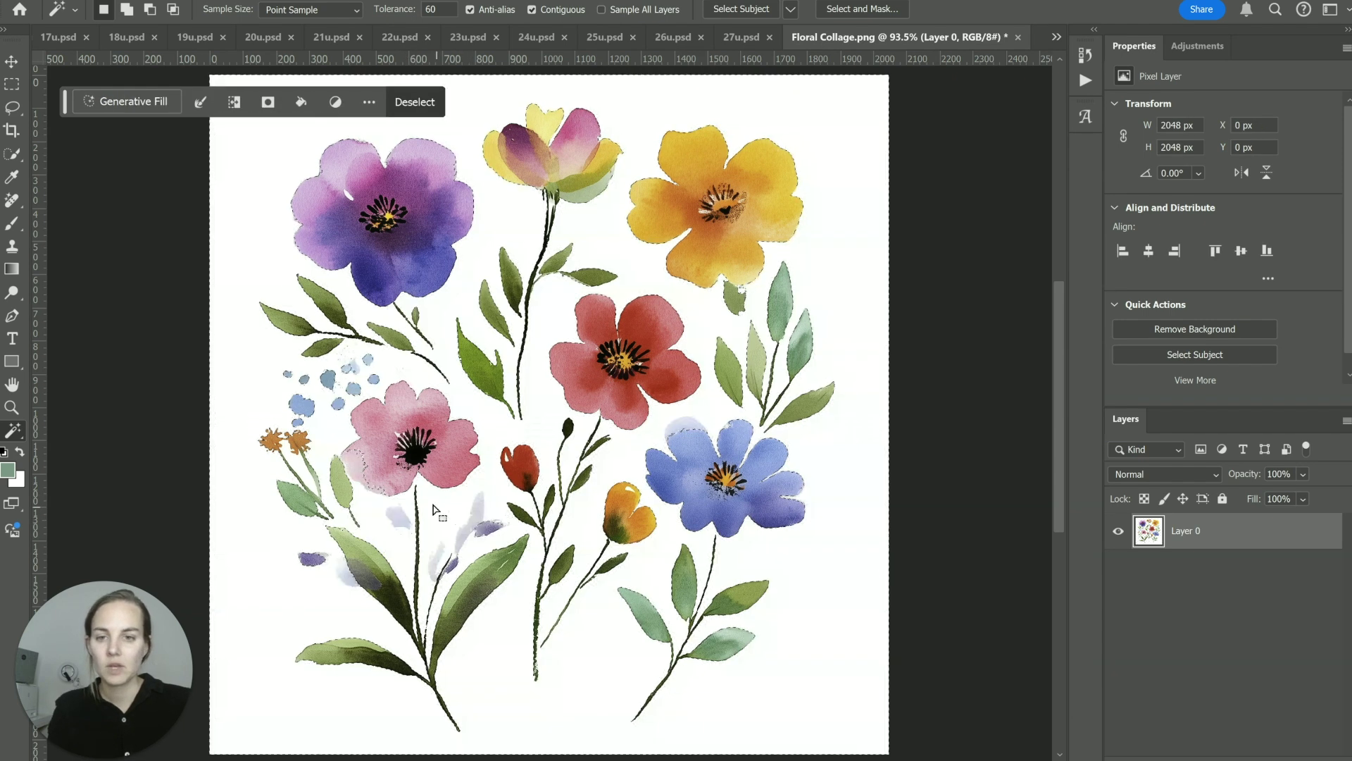
pyautogui.hotkey('ctrl', 'd')
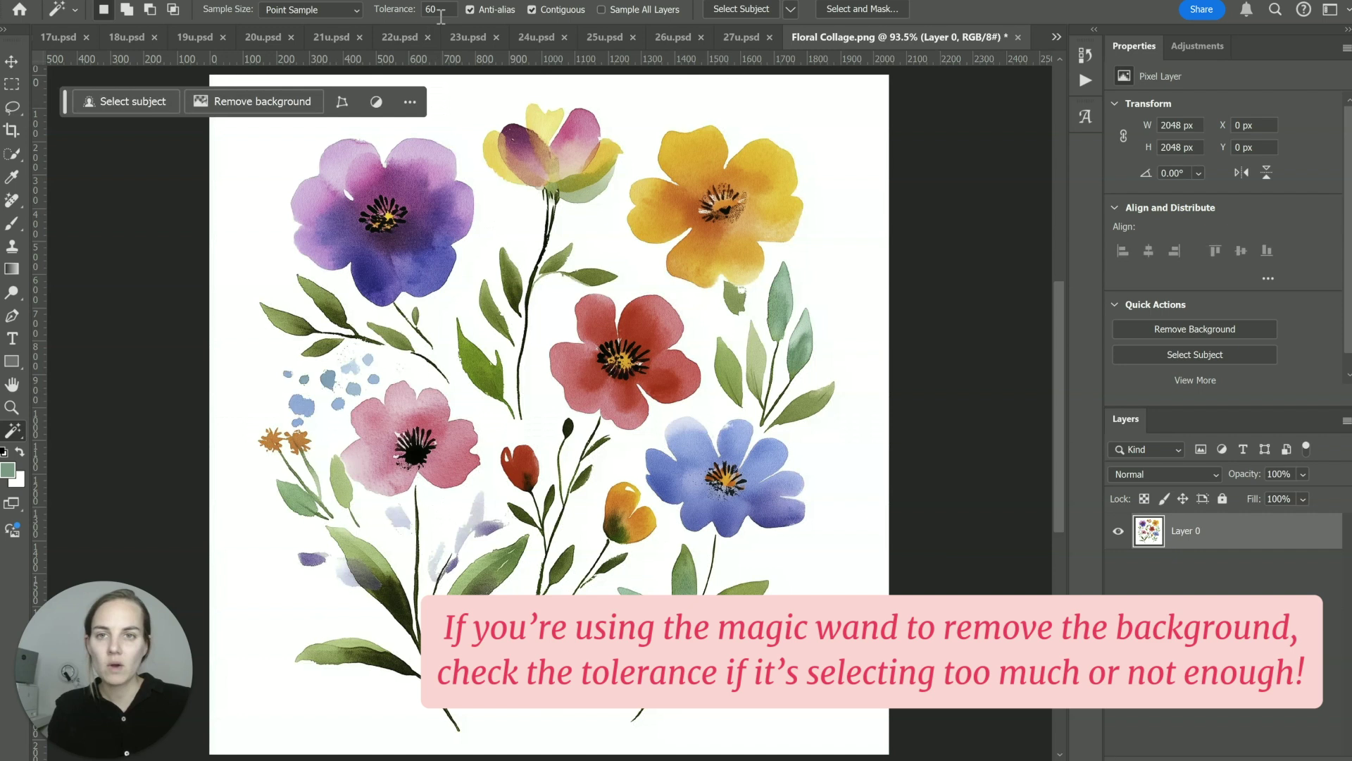
# Delete the white background and the white patch between the orange flower stems using the Magic Wand at tolerance 20, then deselect.
pyautogui.moveTo(441, 10); pyautogui.dragTo(426, 10)
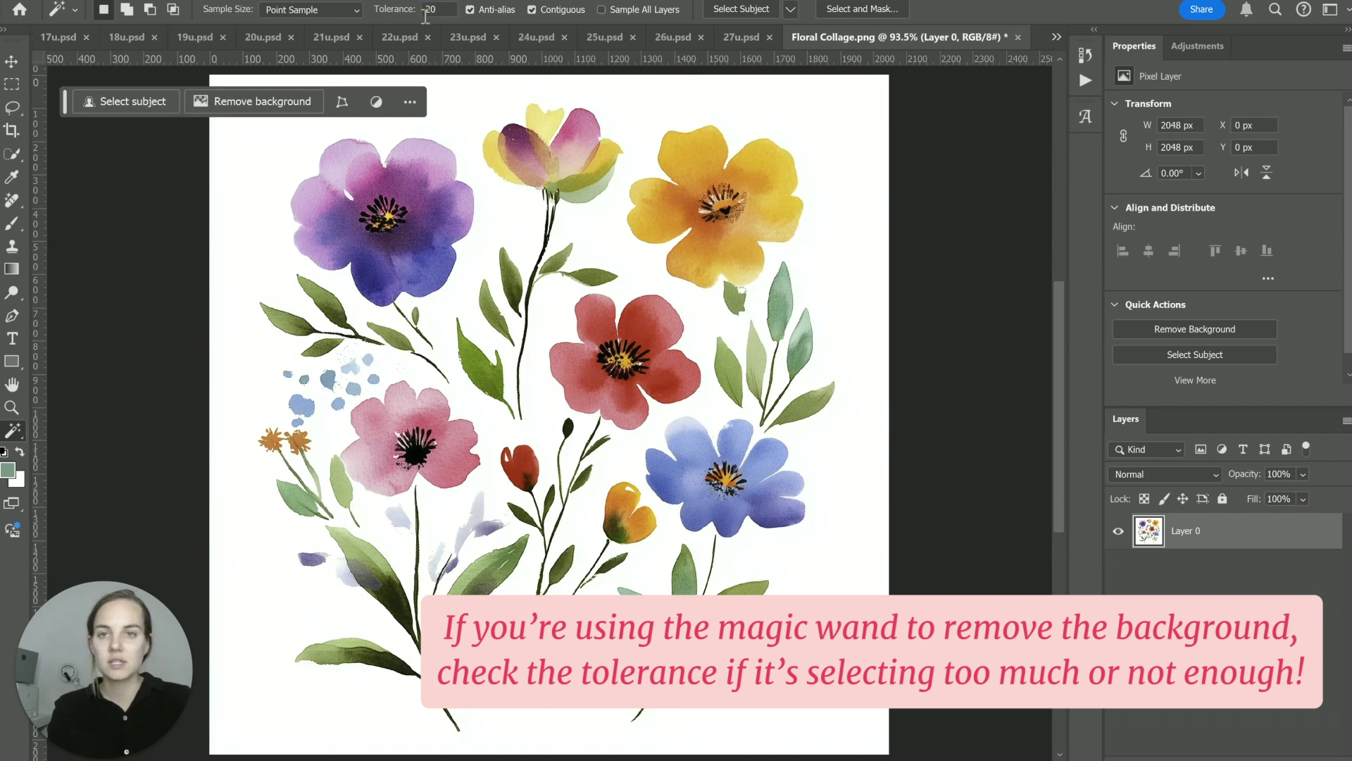
pyautogui.click(460, 124)
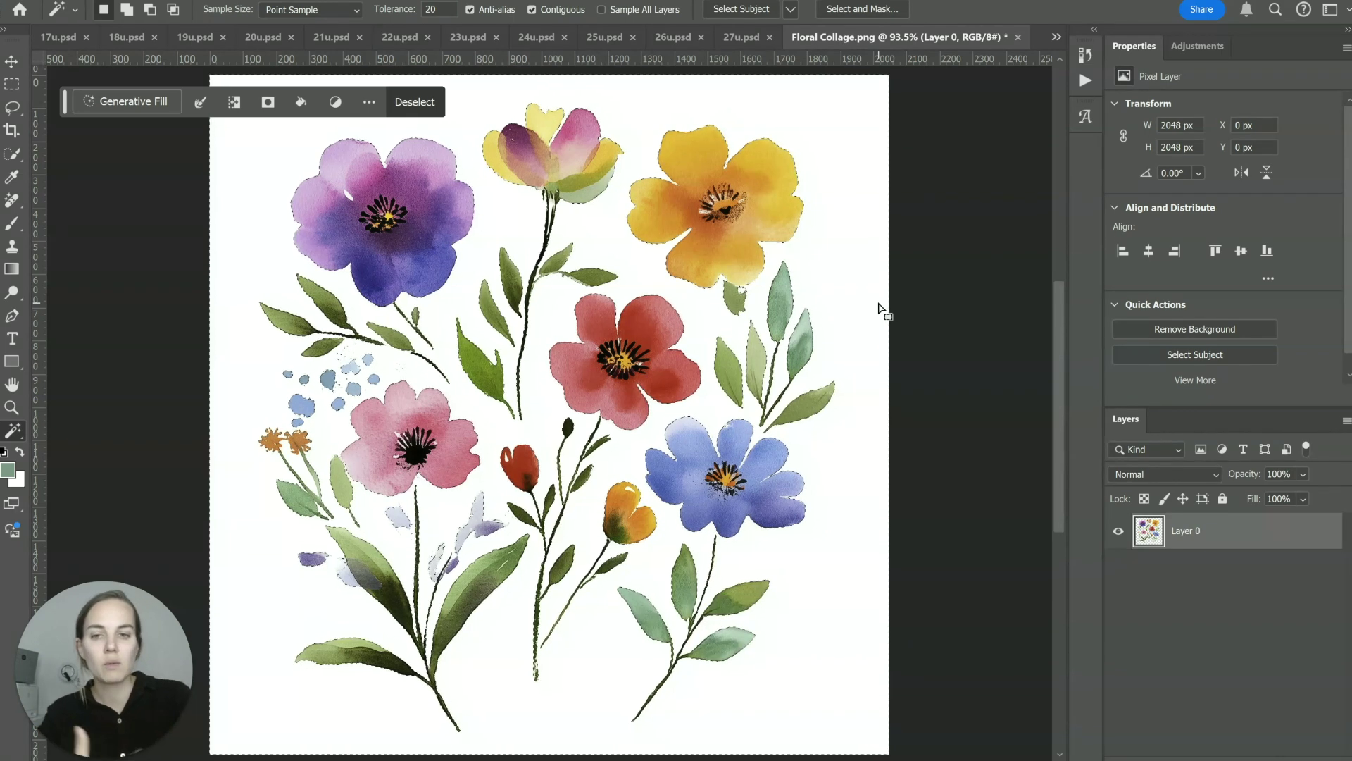
pyautogui.press('Delete')
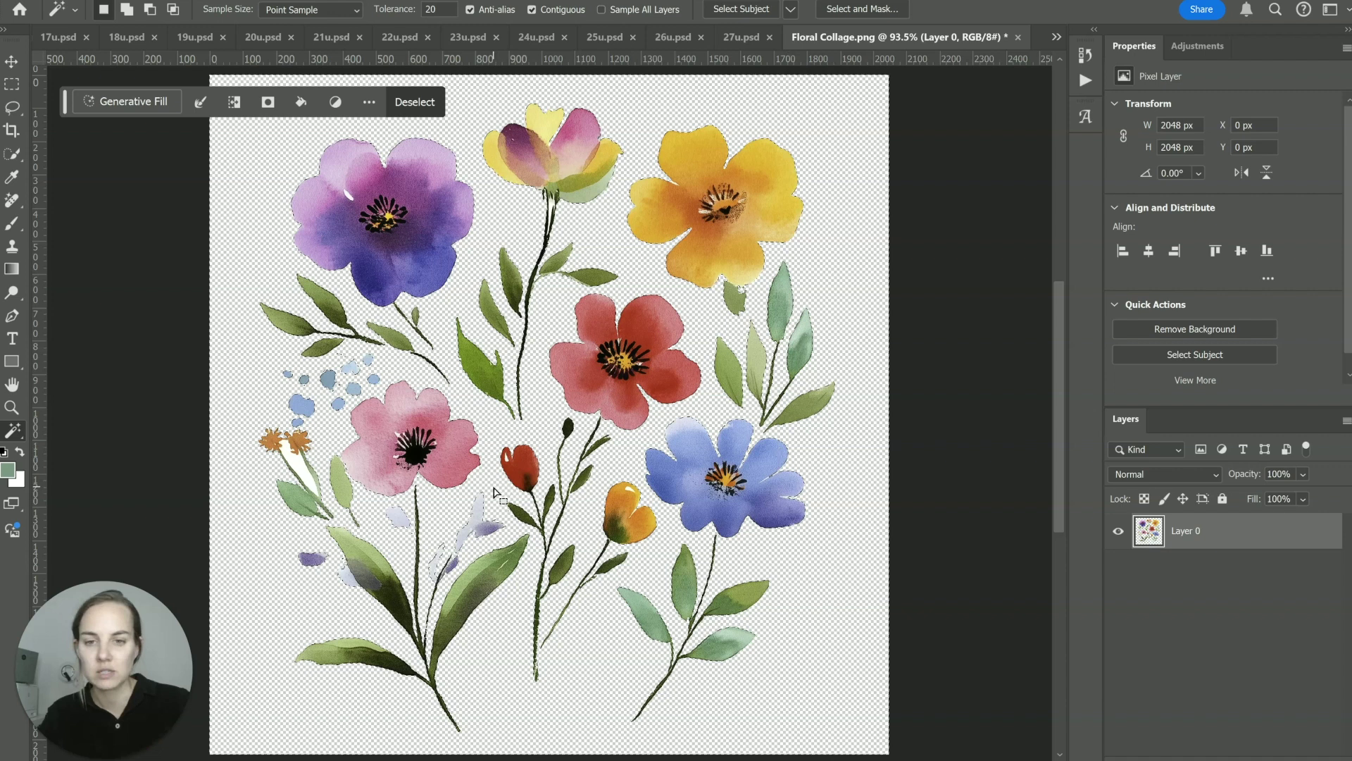
pyautogui.click(302, 469)
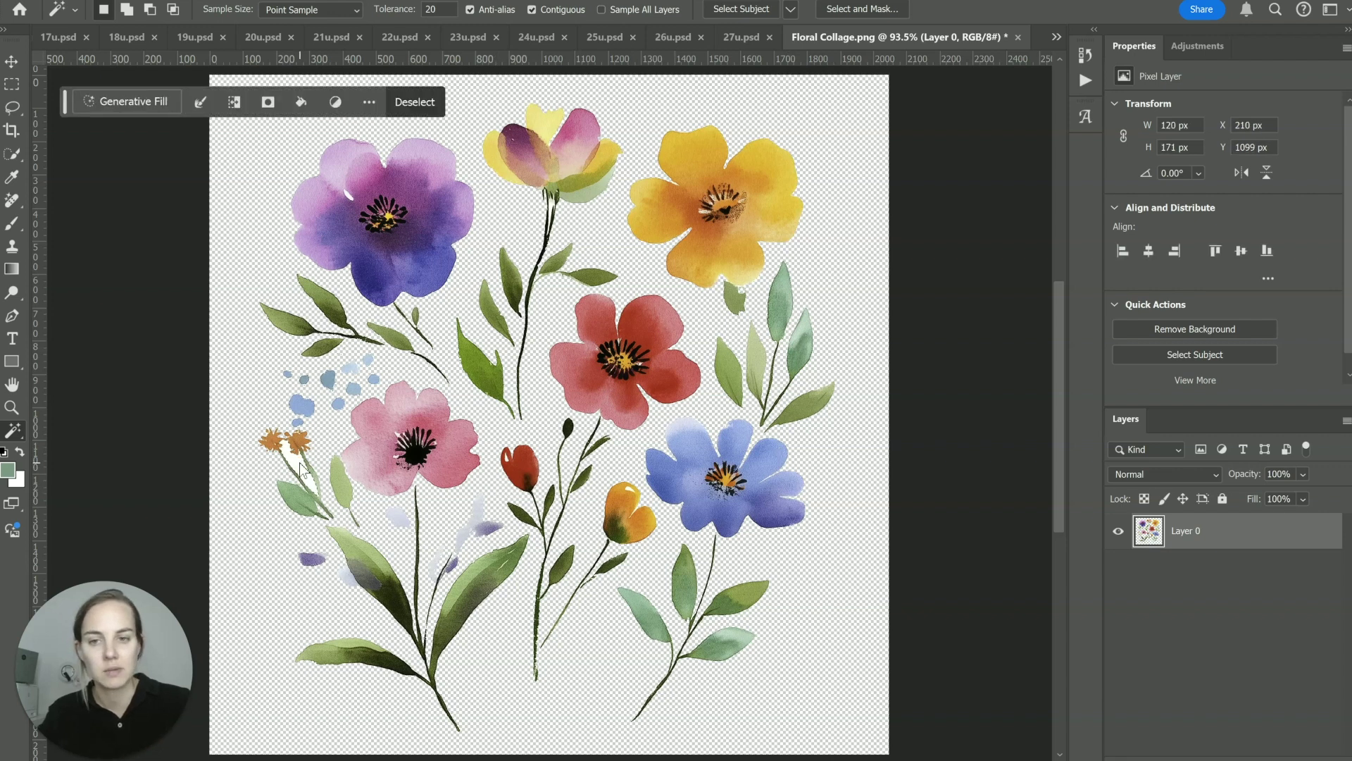
pyautogui.press('Delete')
pyautogui.hotkey('ctrl', 'd')
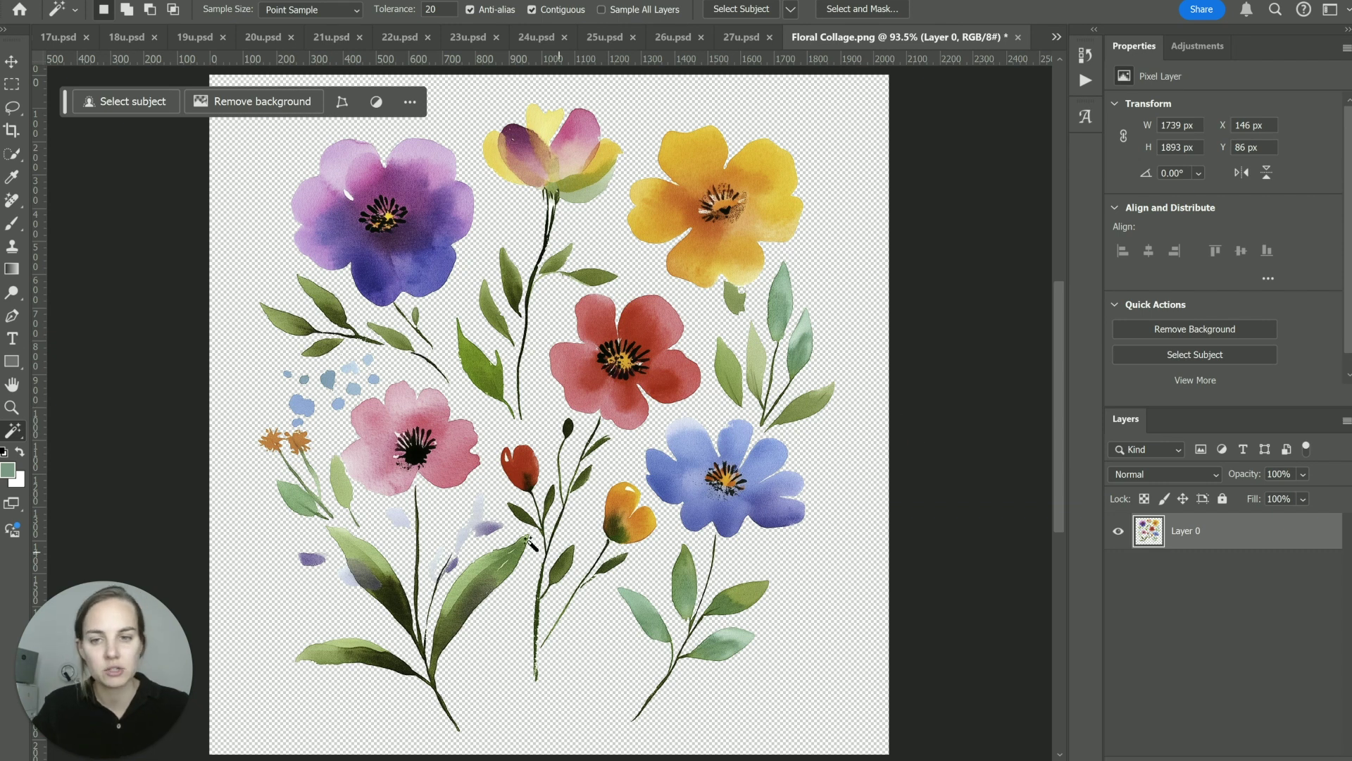
pyautogui.click(10, 63)
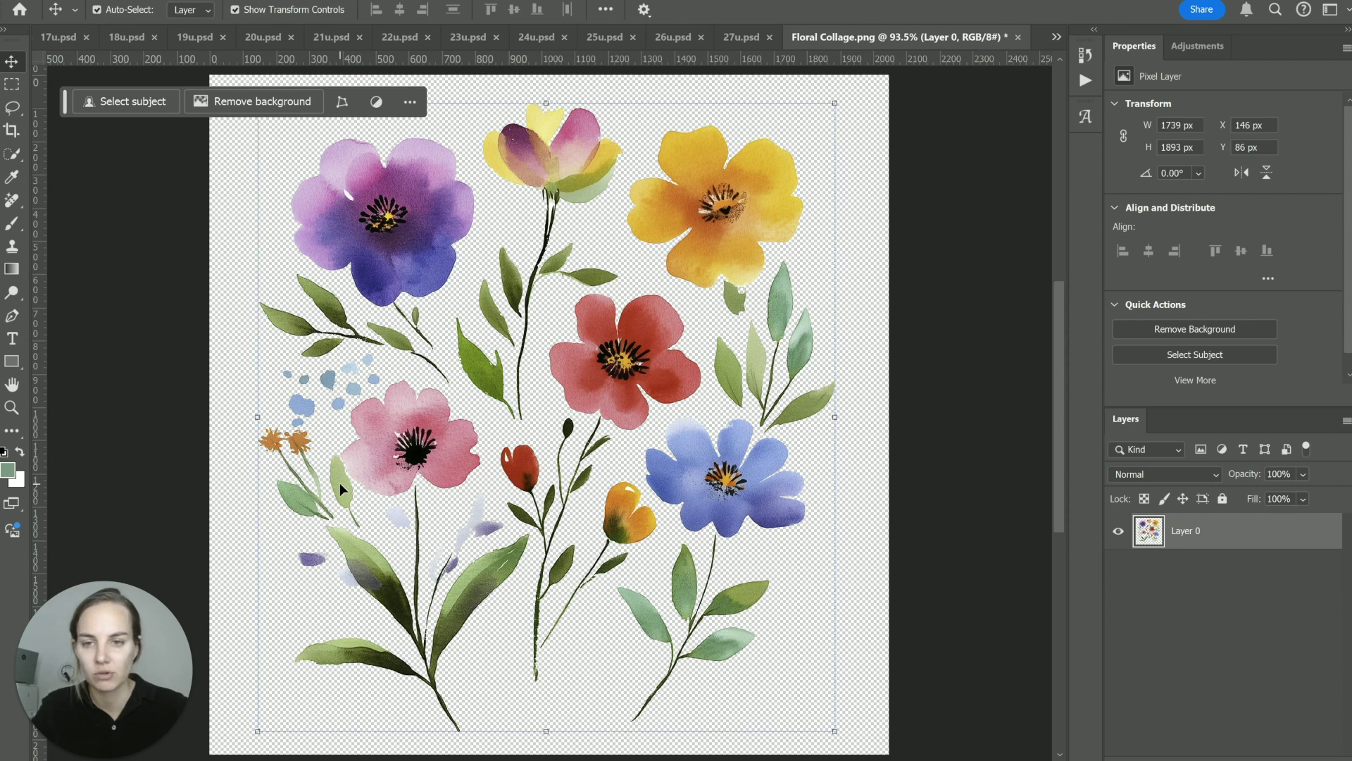
pyautogui.press('e')
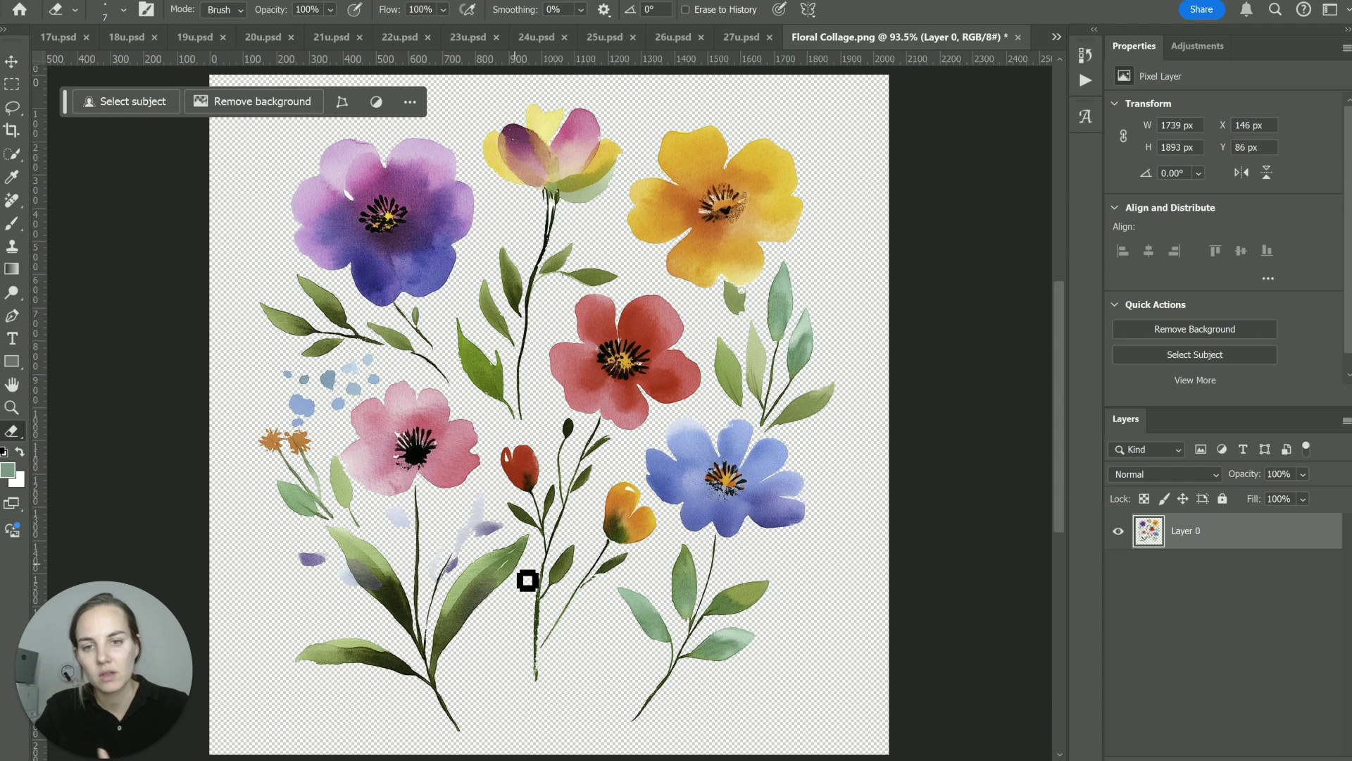
pyautogui.click(12, 62)
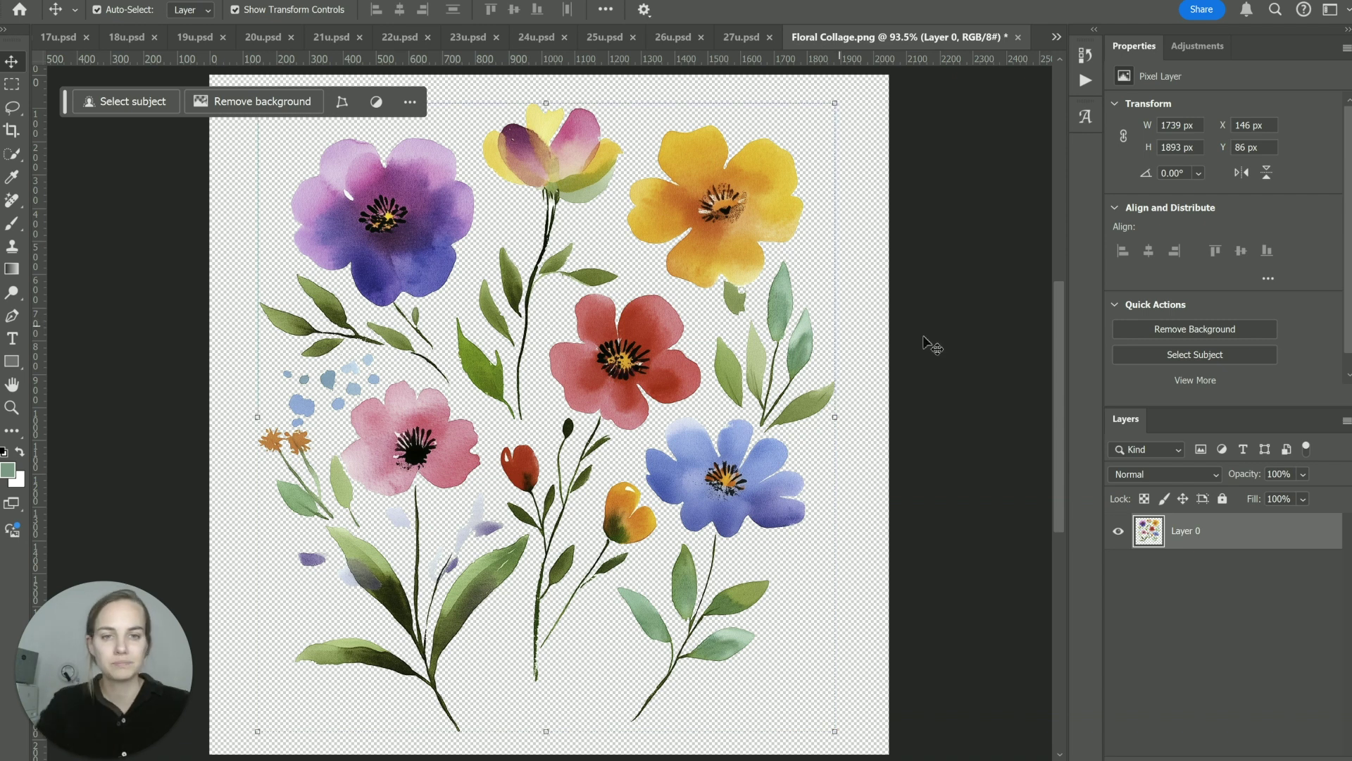
# Split Layer 0 into separate layers with the Layer Splitter script, using gaps larger than 2 pixels and the default naming.
pyautogui.hotkey('alt', 'f')
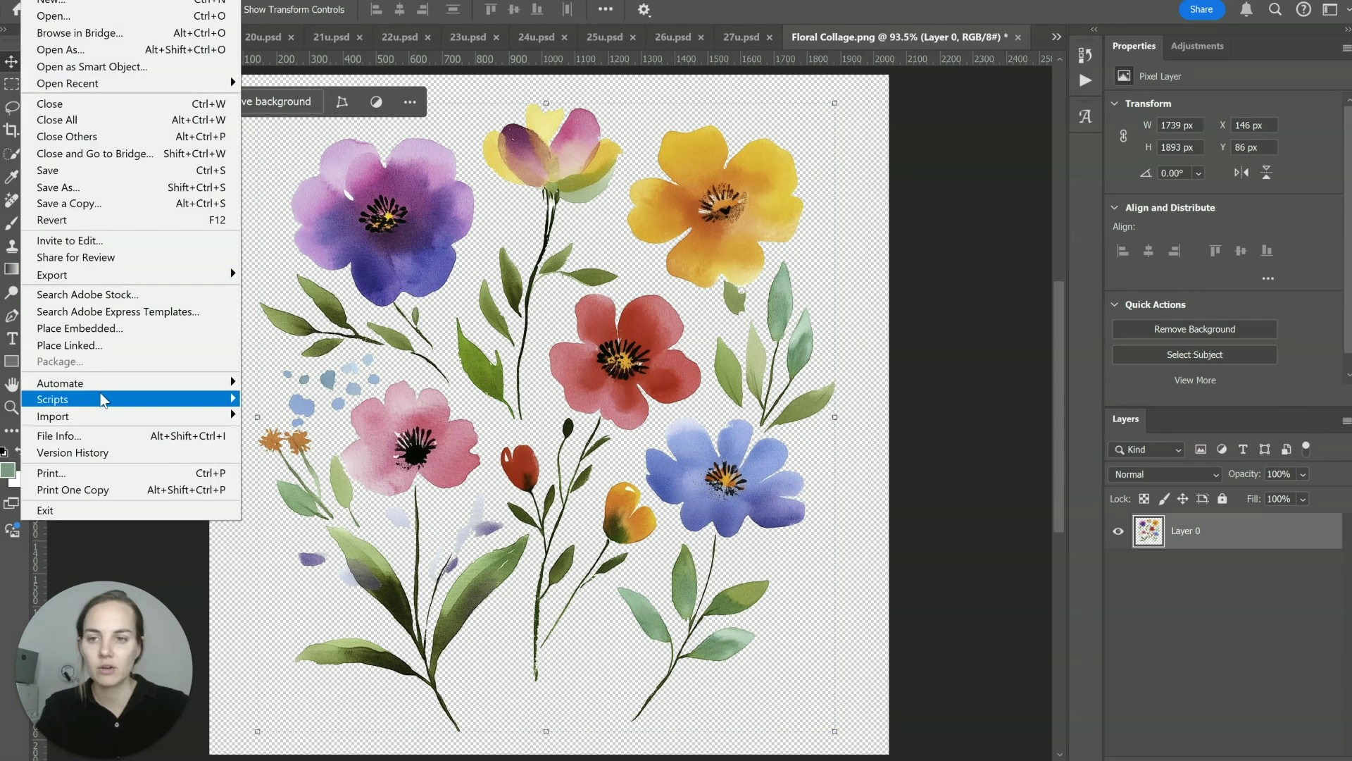
pyautogui.moveTo(106, 398)
pyautogui.click(331, 536)
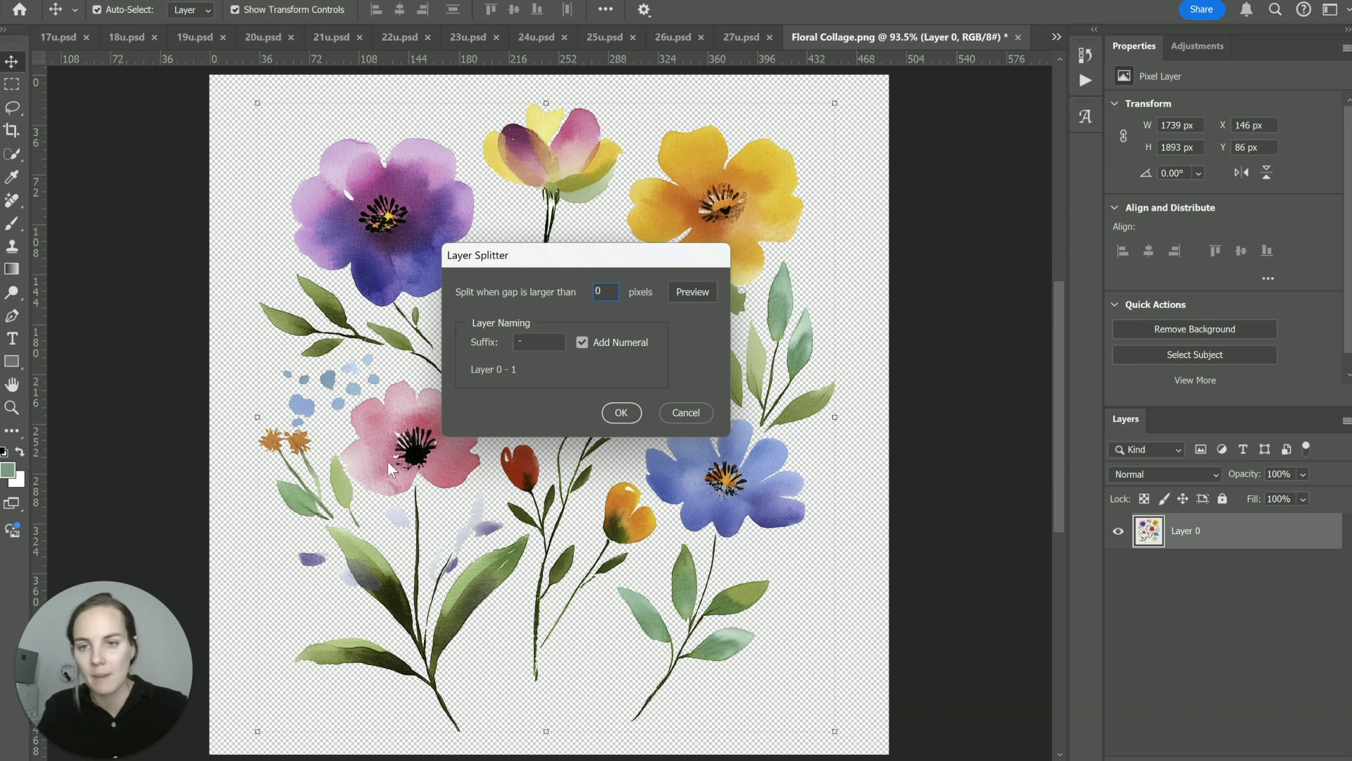
pyautogui.doubleClick(600, 292)
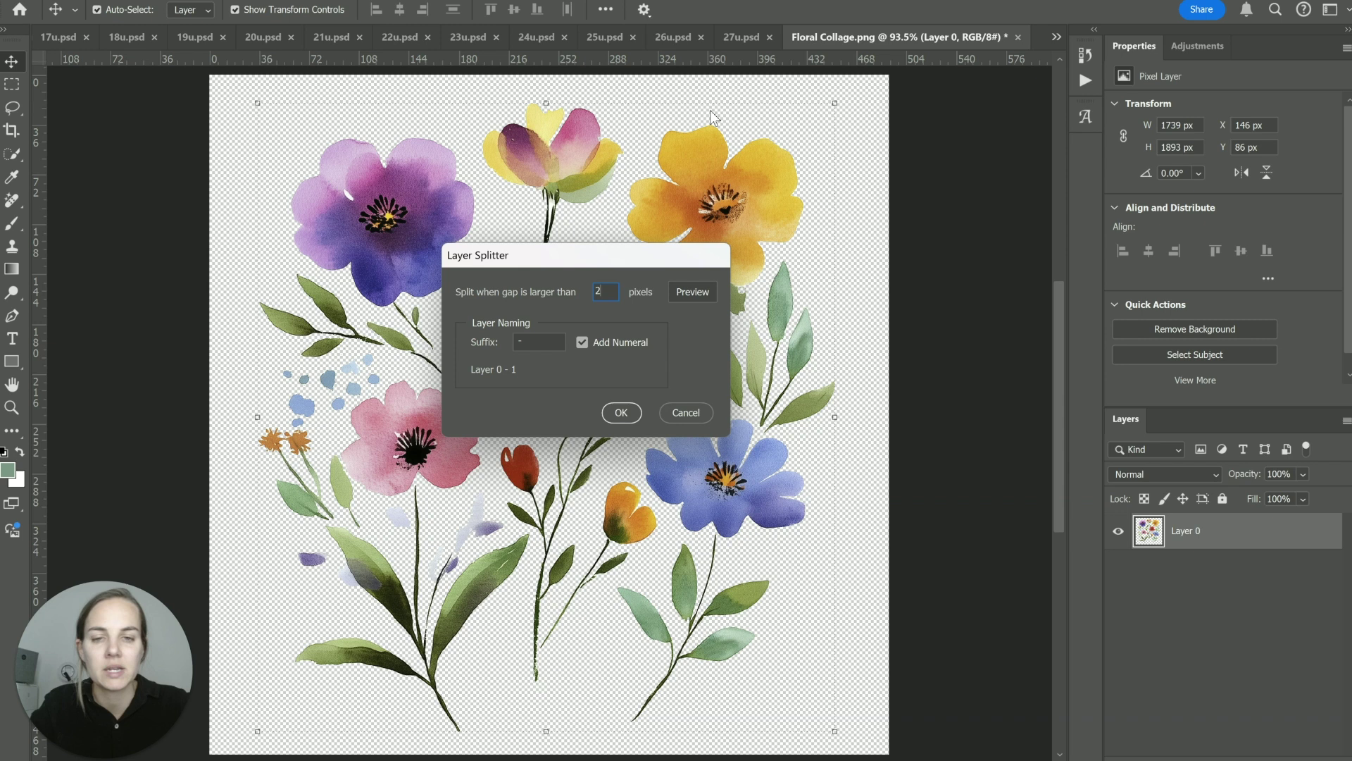
pyautogui.click(691, 296)
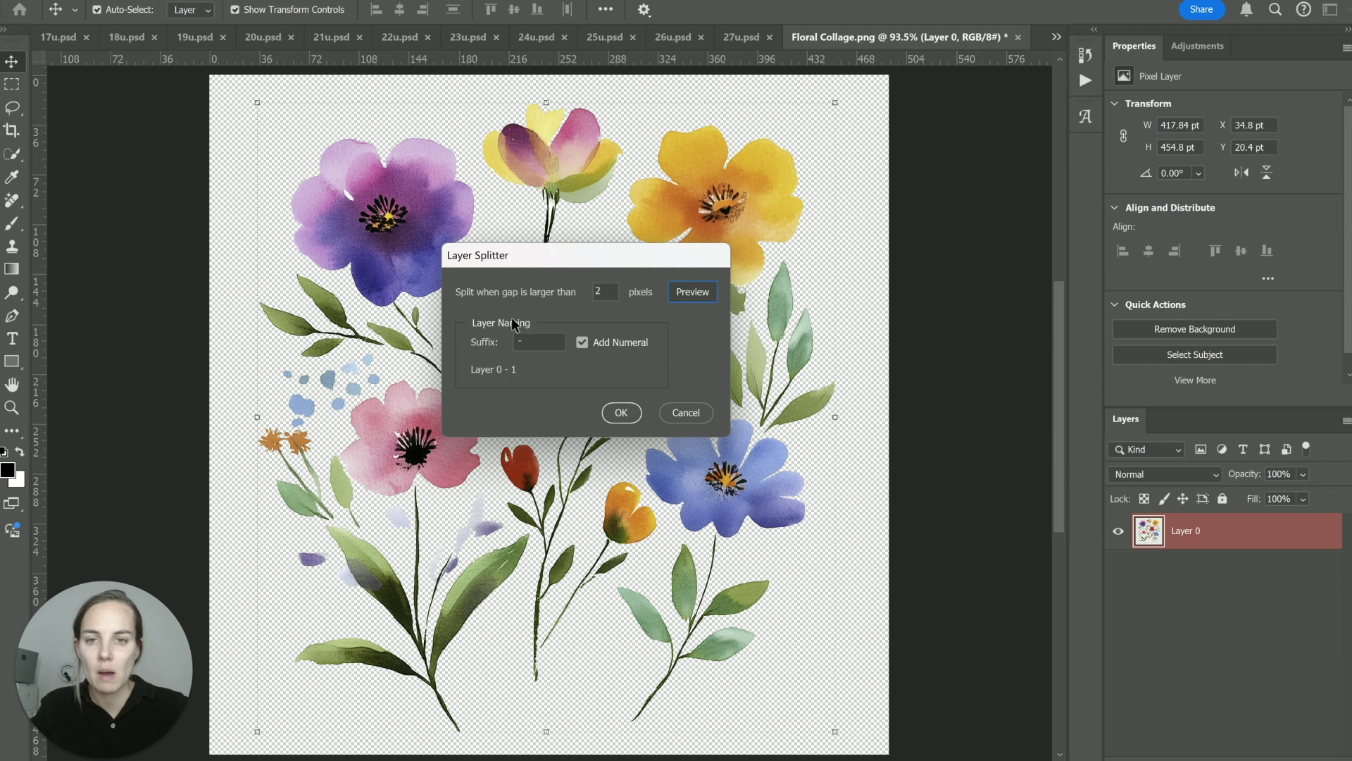
pyautogui.click(619, 413)
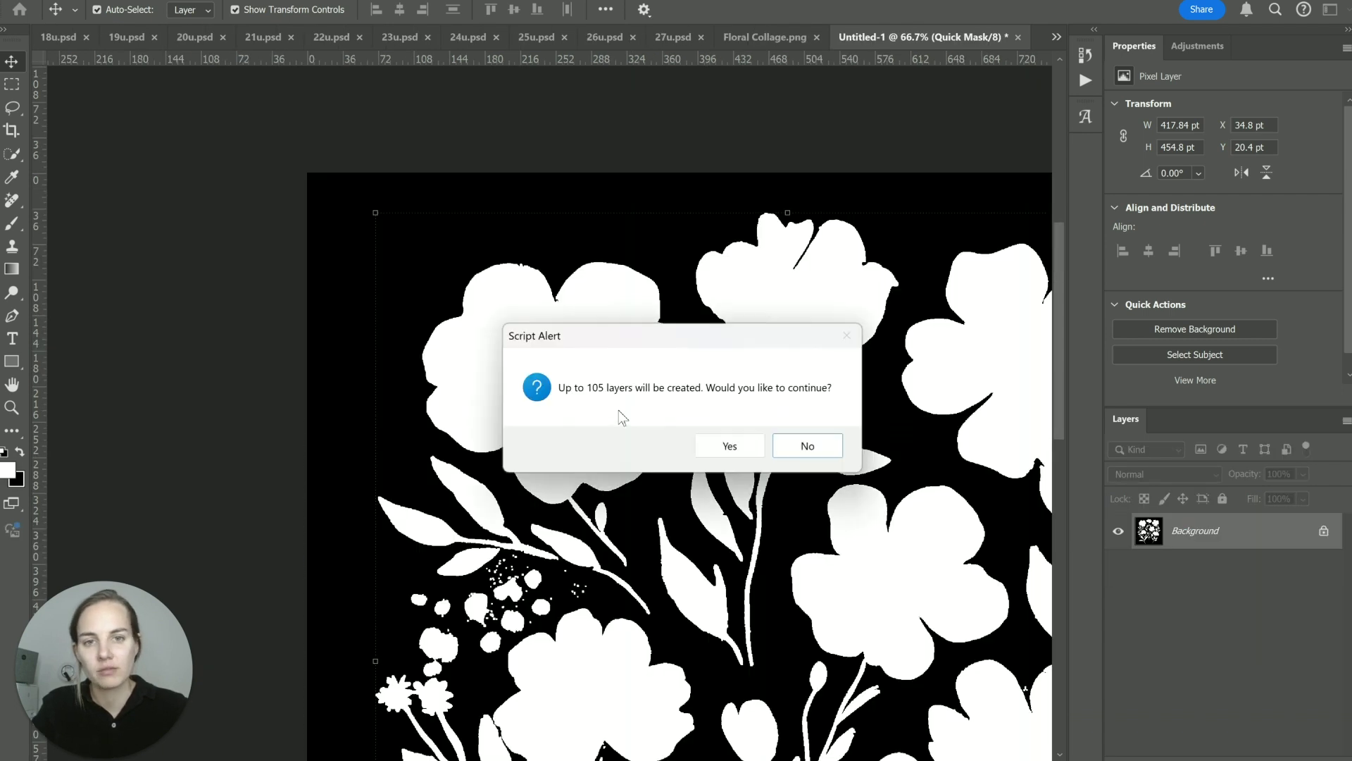
pyautogui.click(725, 445)
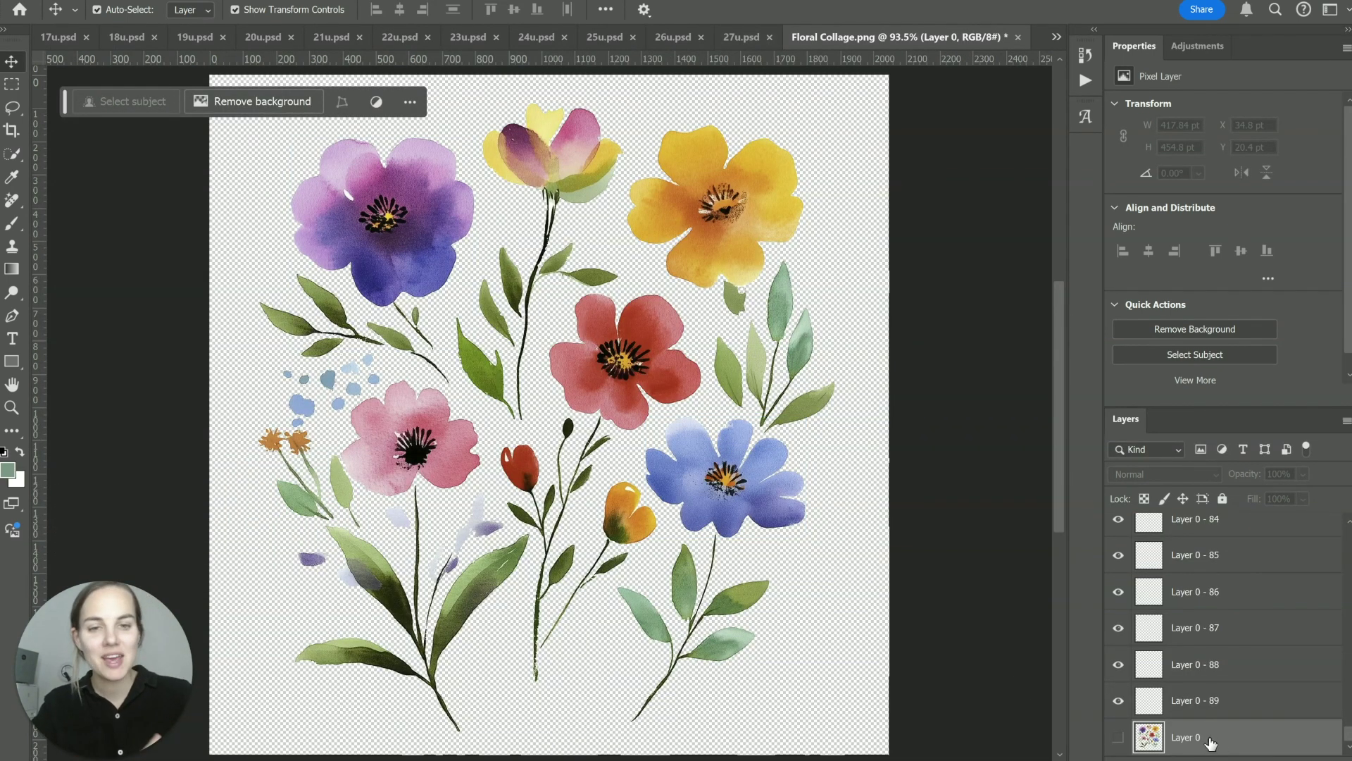
# Check the original Layer 0 and split layer Layer 0 - 89, then return to the top of the layer stack.
pyautogui.click(1120, 740)
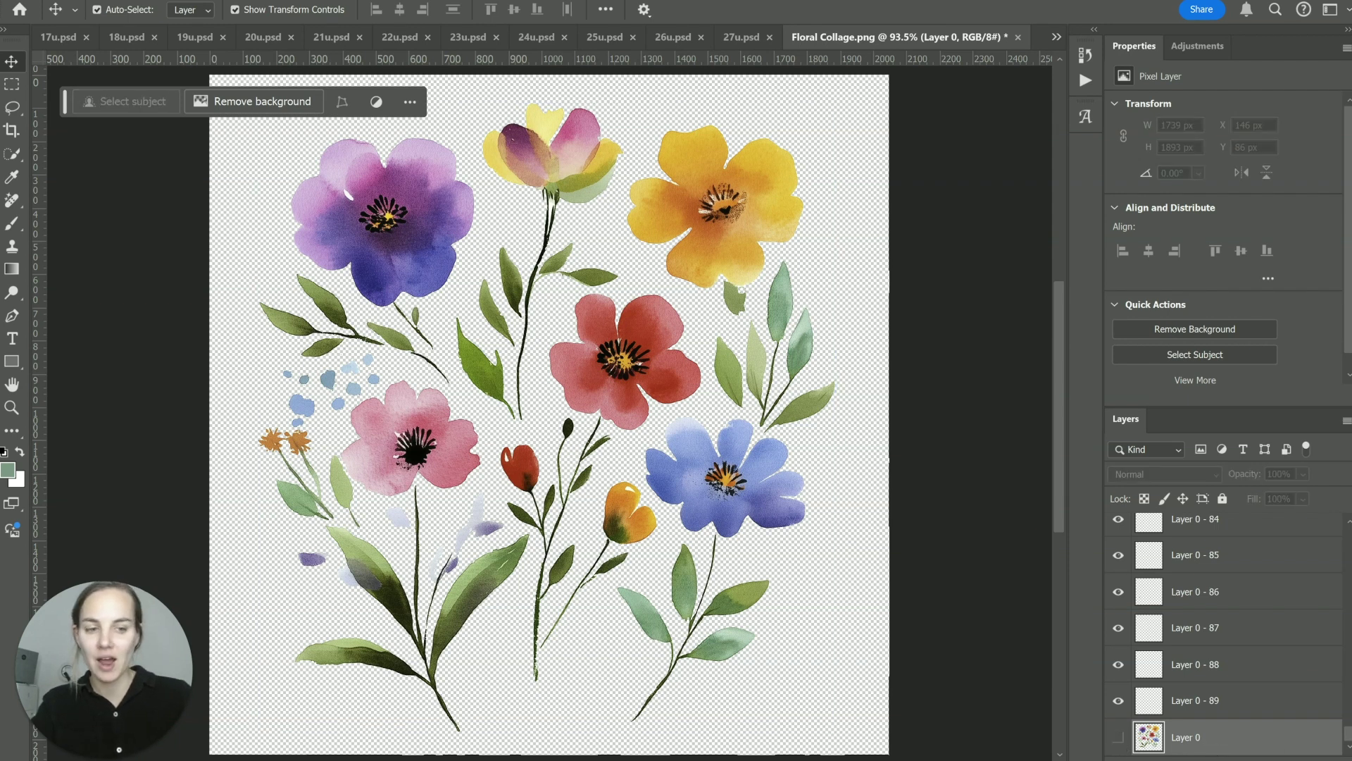
pyautogui.click(1317, 700)
pyautogui.scroll(5, 1317, 690)
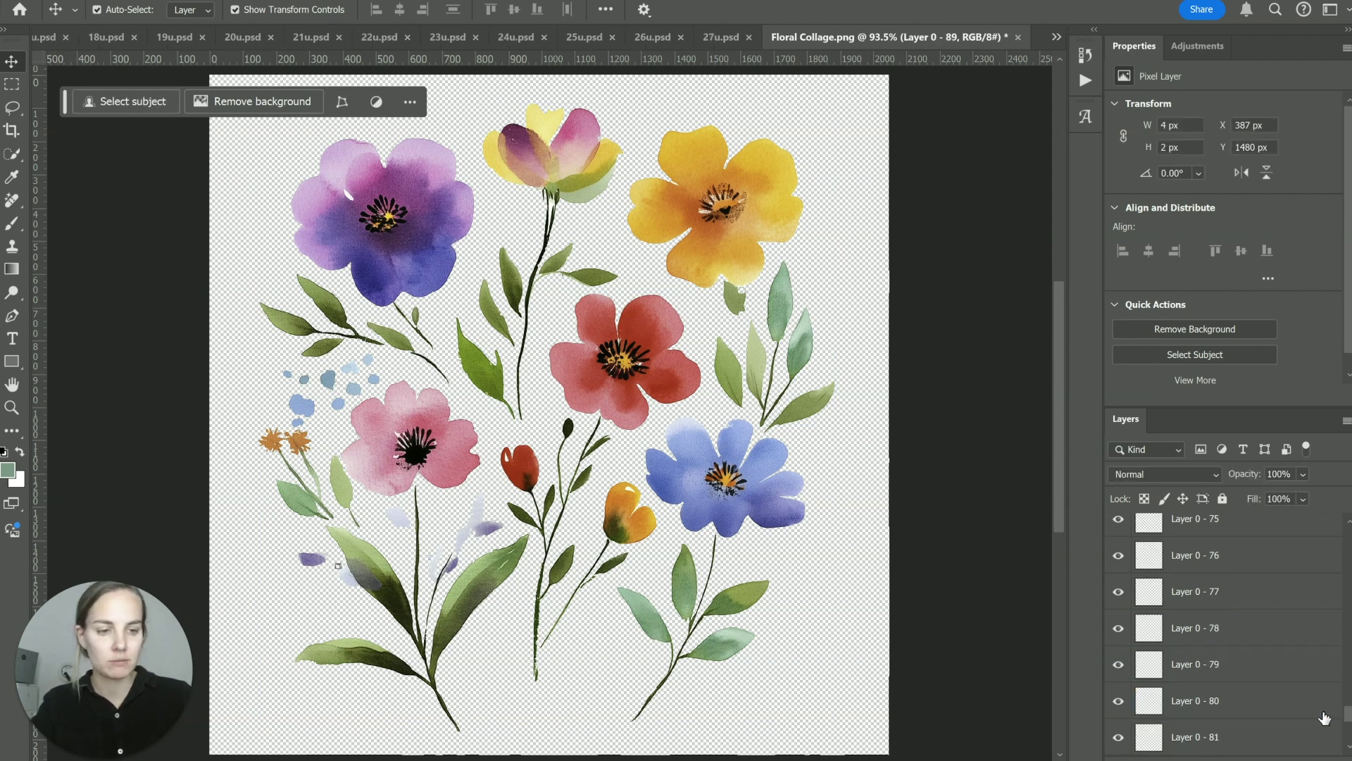
pyautogui.moveTo(1348, 714); pyautogui.dragTo(1347, 529)
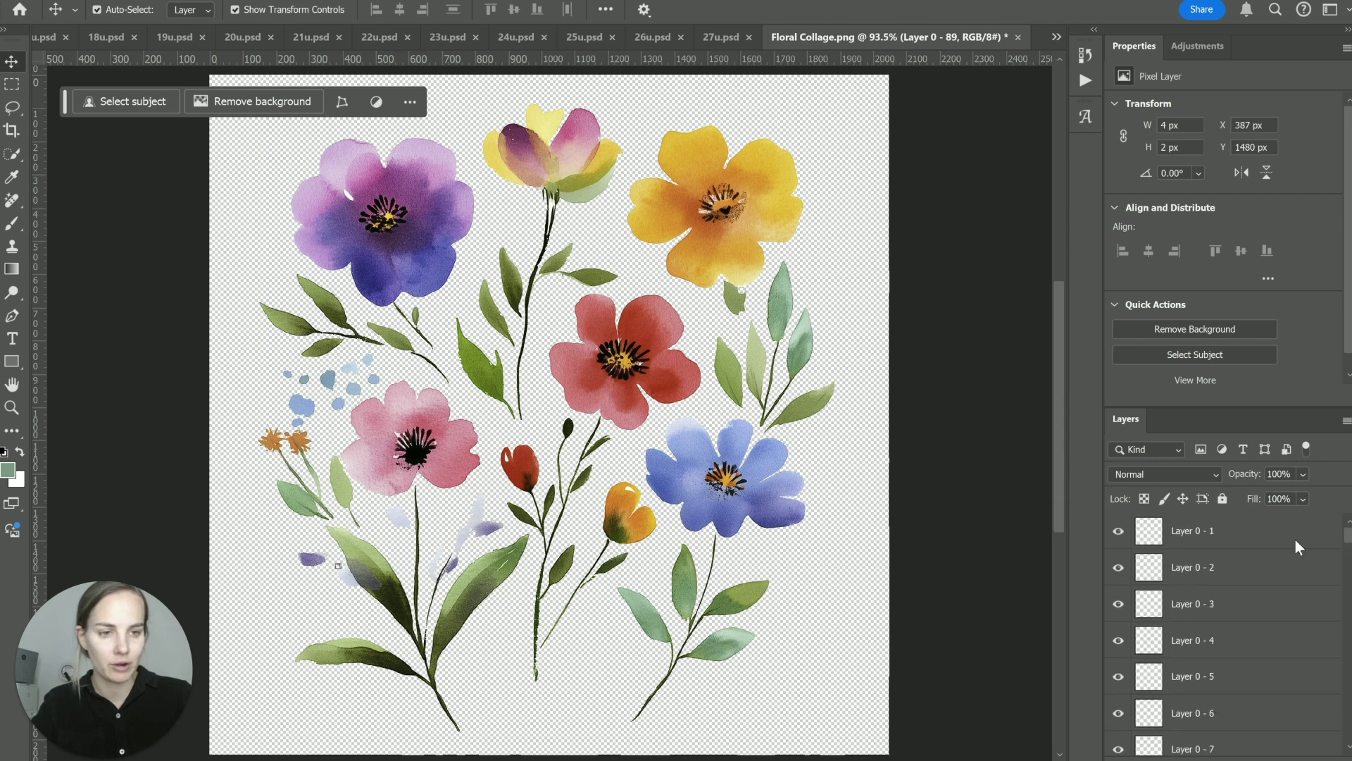
# Inspect the split layers, selecting Layer 0 - 1 and hiding and reshowing it to identify its flower.
pyautogui.click(1192, 538)
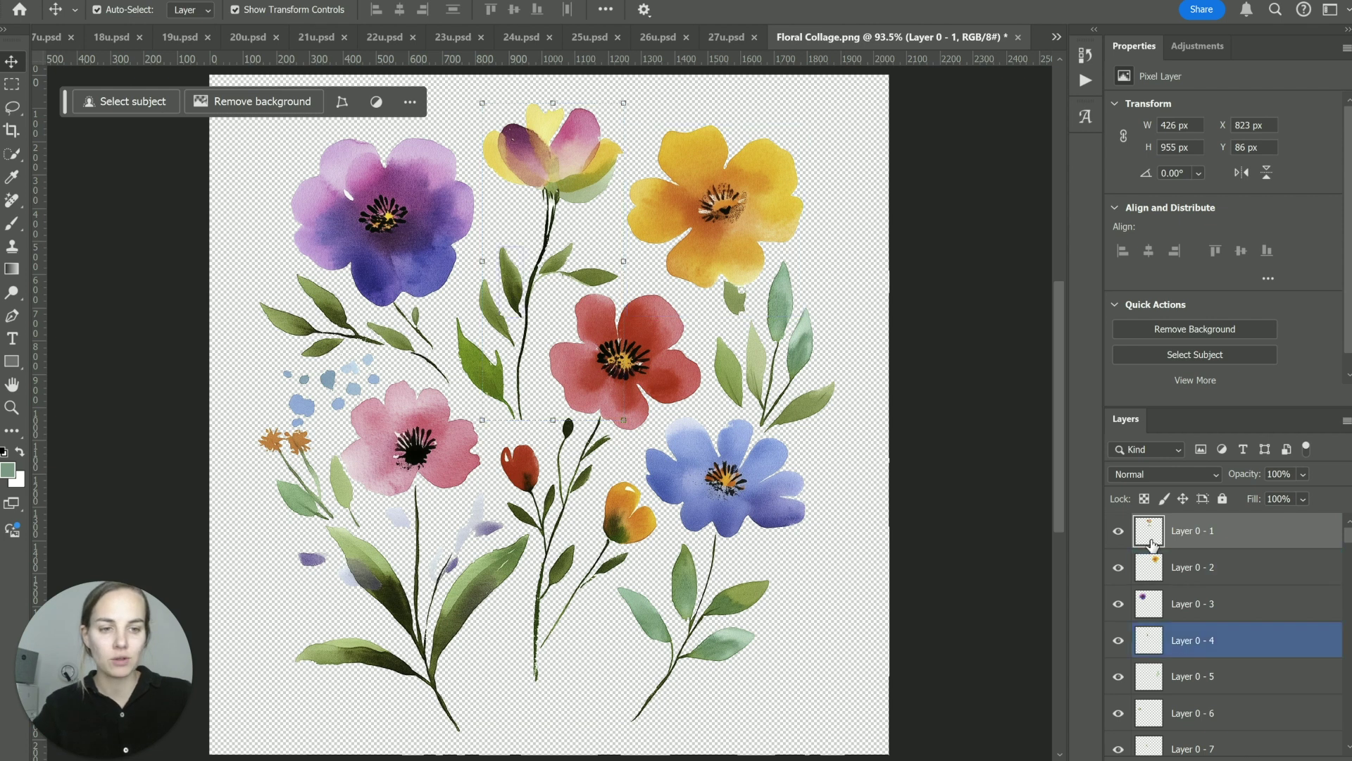
pyautogui.click(1148, 634)
pyautogui.scroll(-5, 1148, 634)
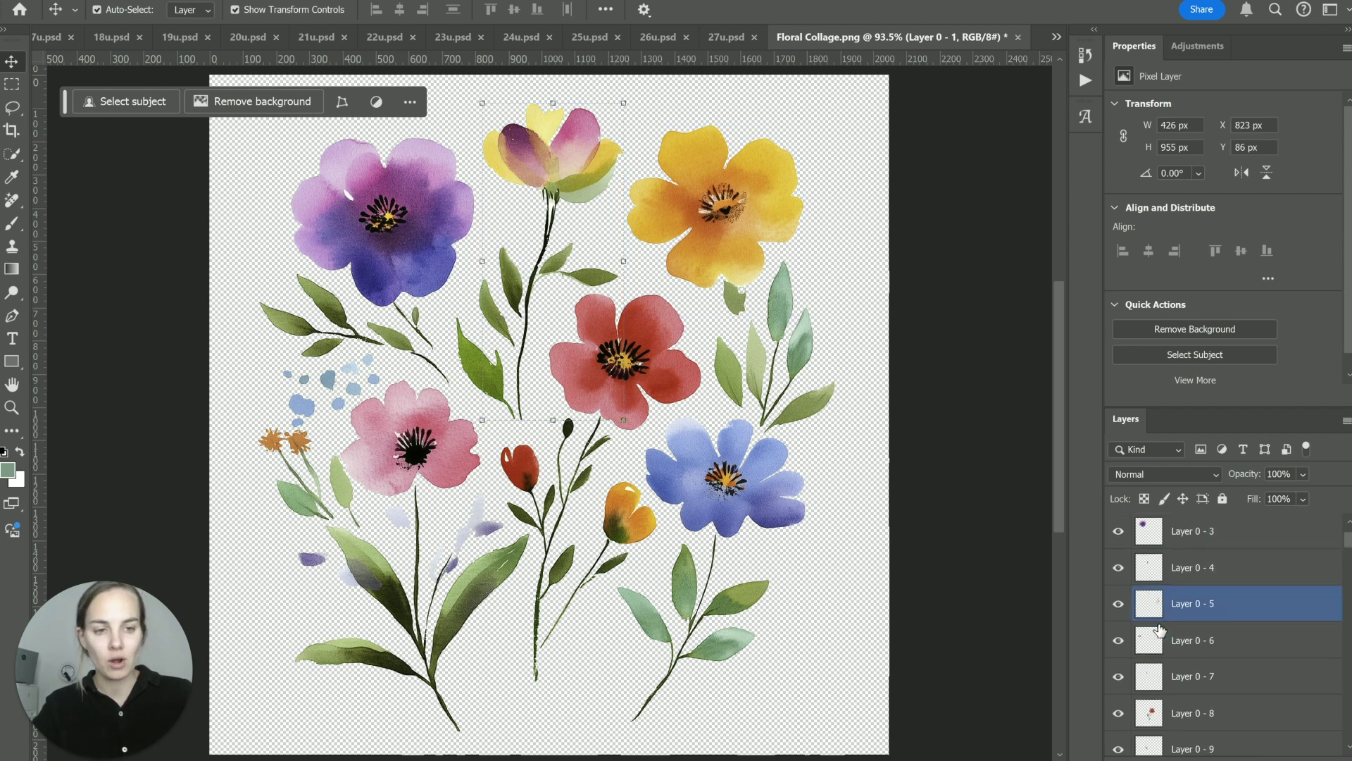
pyautogui.click(1155, 634)
pyautogui.scroll(-1, 1161, 629)
pyautogui.scroll(5, 1158, 619)
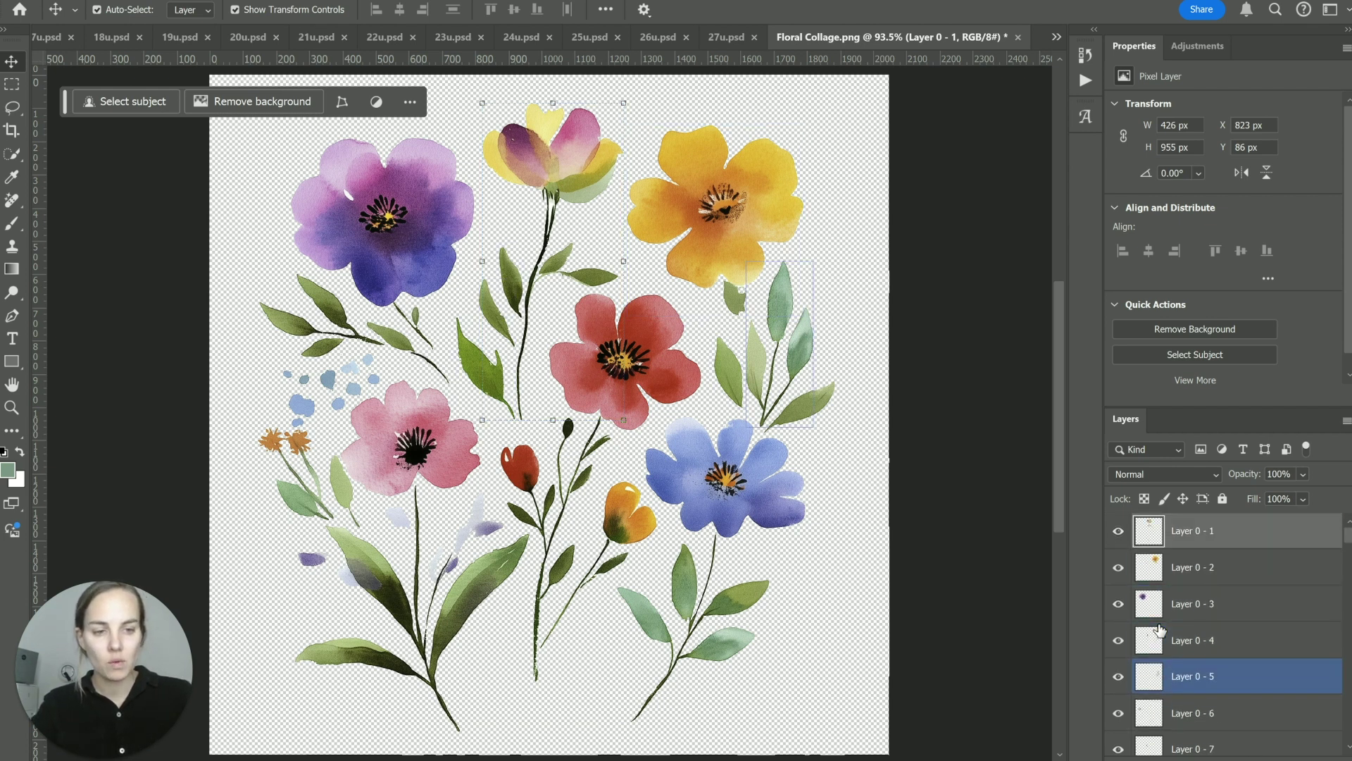
pyautogui.click(1118, 532)
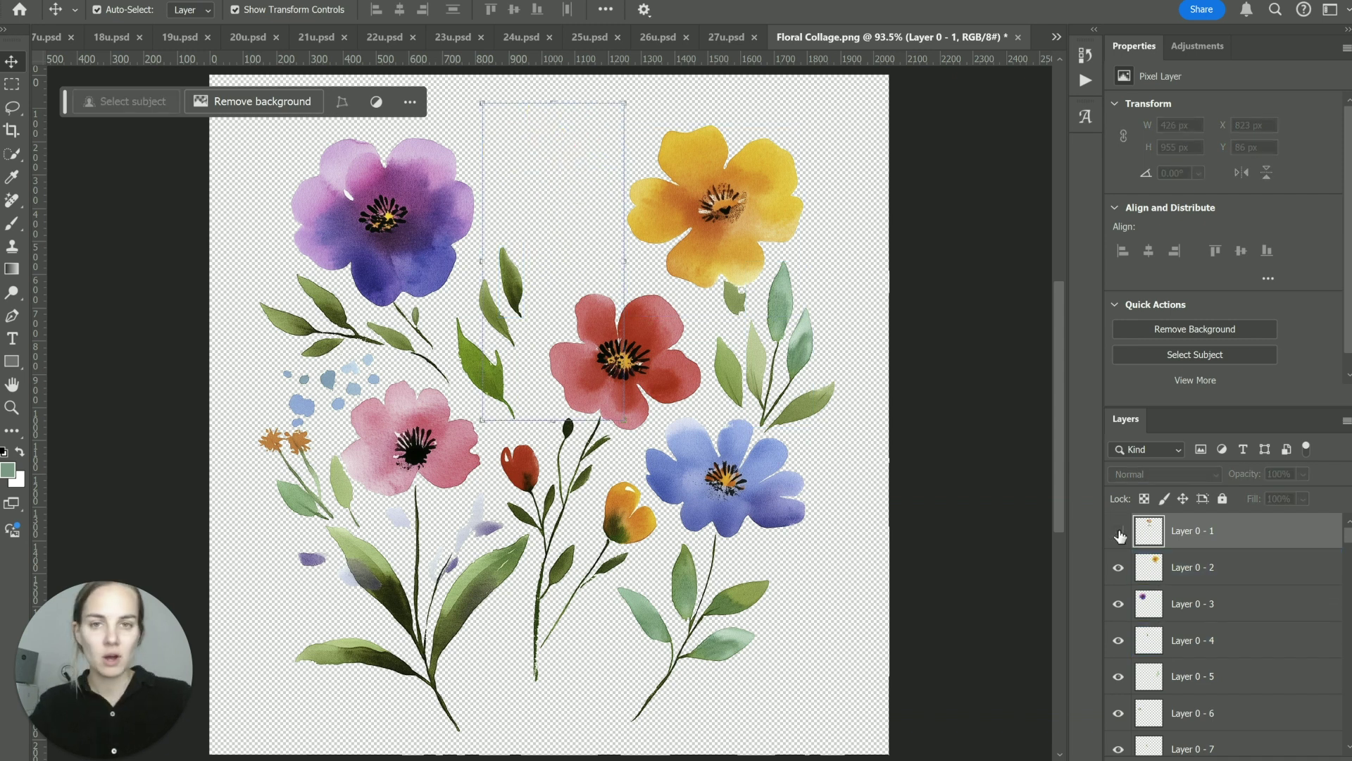
pyautogui.click(1119, 531)
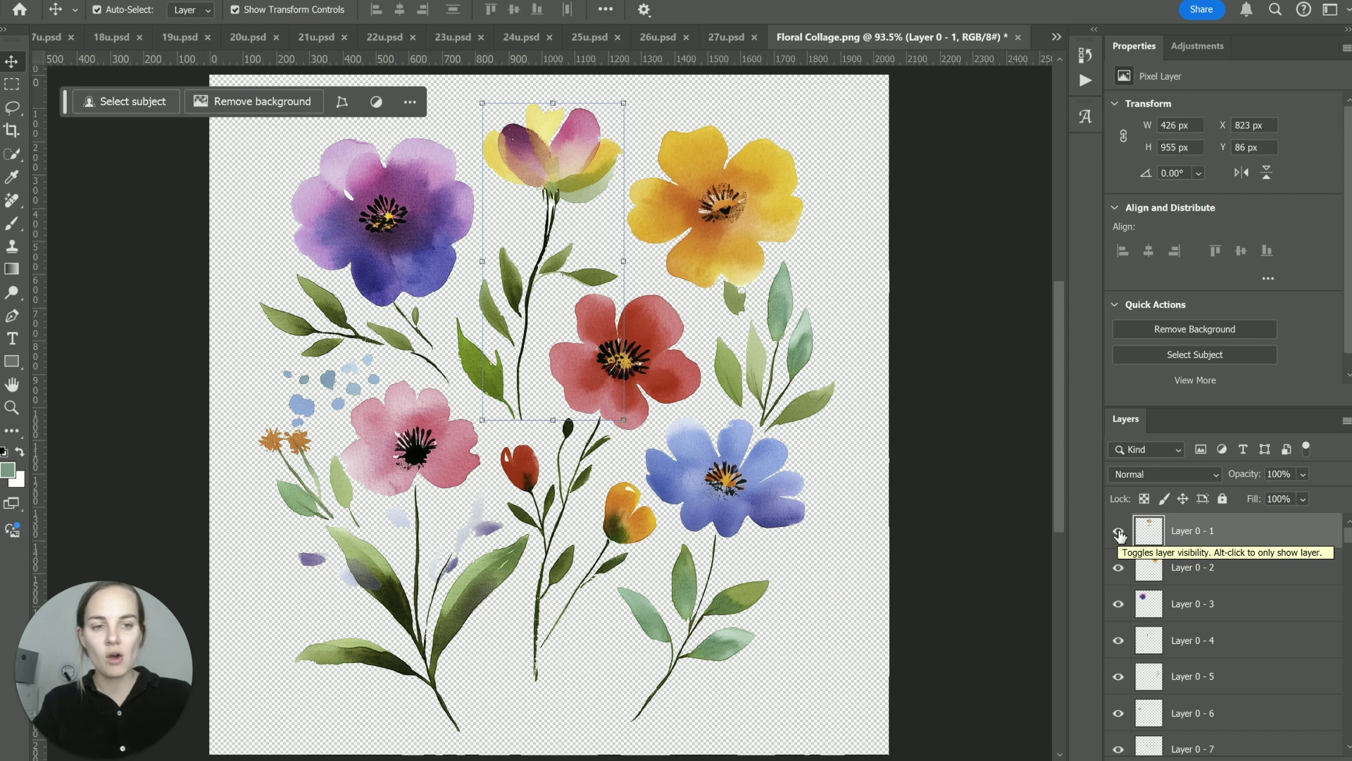
pyautogui.scroll(-3, 1237, 604)
pyautogui.click(1238, 604)
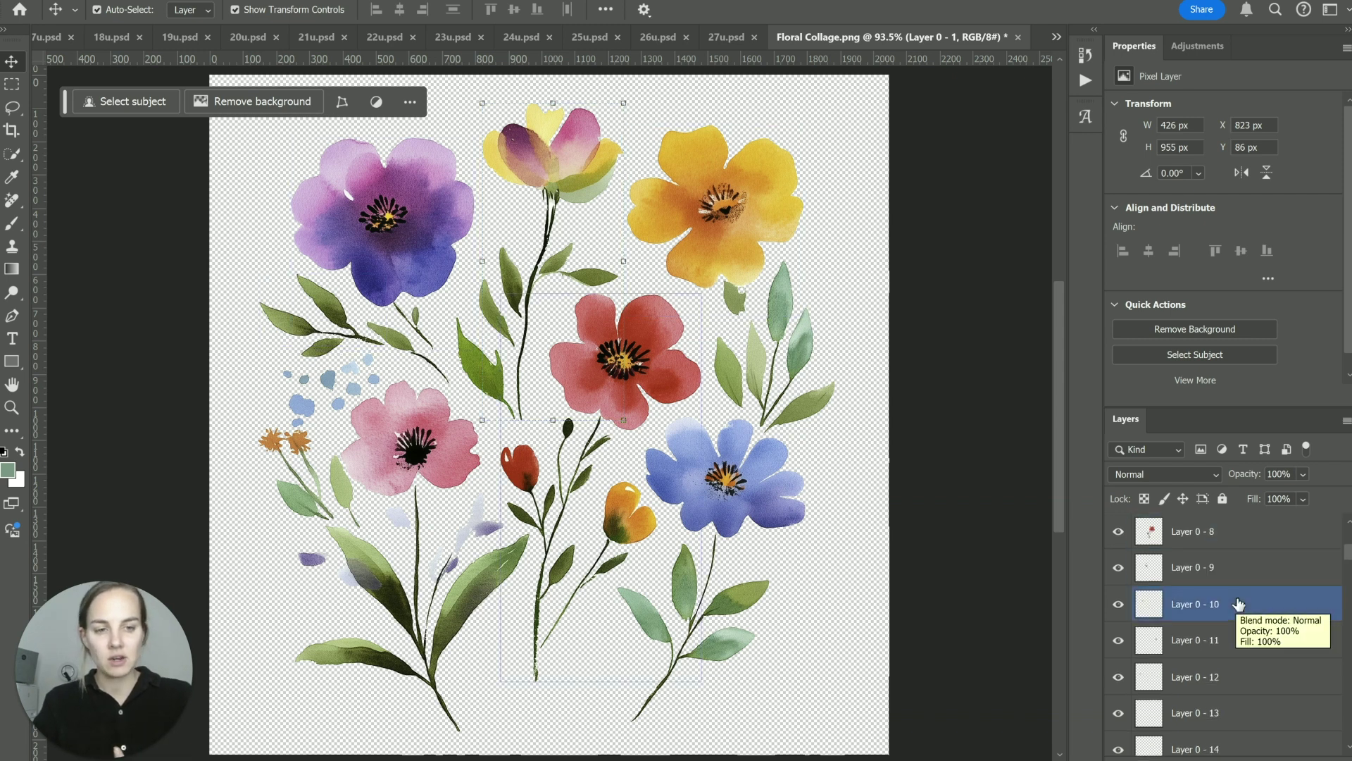
# Delete the tiny stray-speck layers Layer 0 - 17 through Layer 0 - 25, keeping the blue dot on Layer 0 - 26, then deselect.
pyautogui.click(1222, 604)
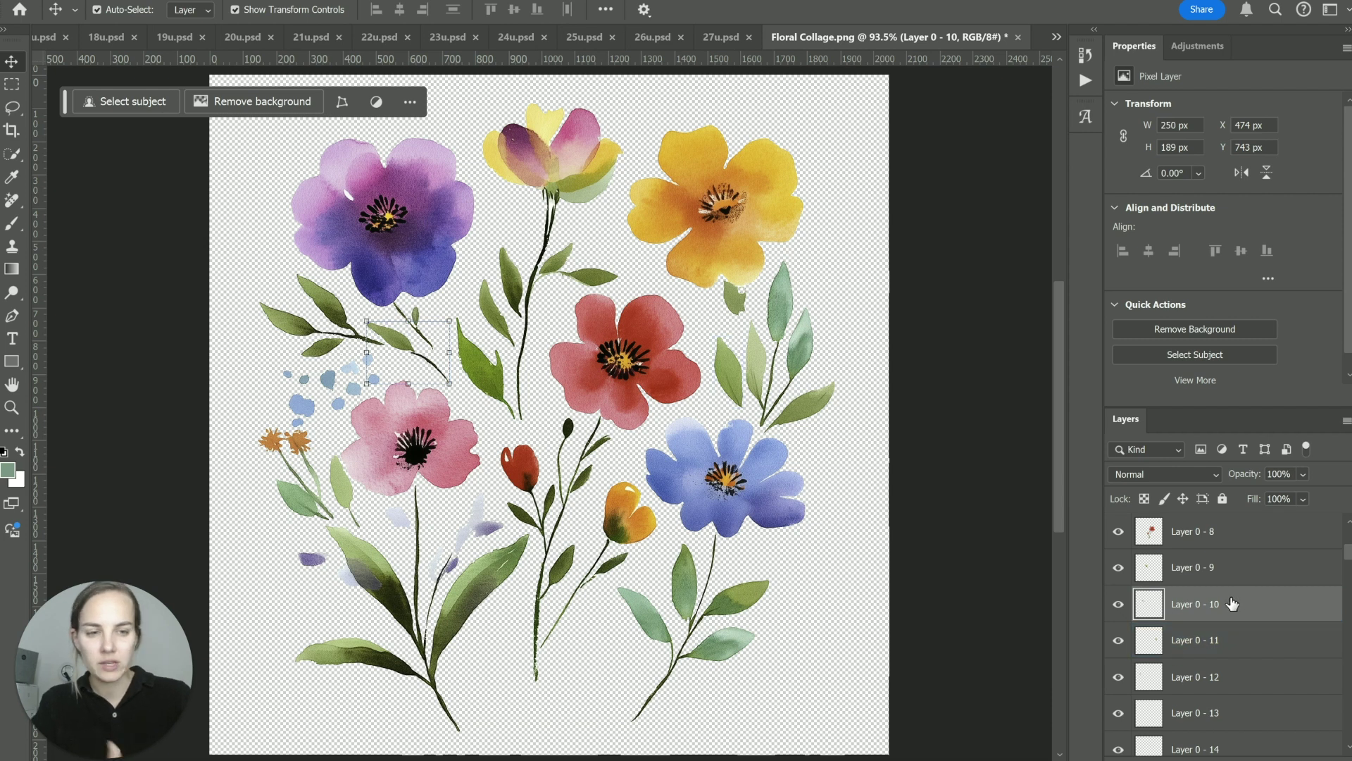
pyautogui.scroll(-5, 1232, 604)
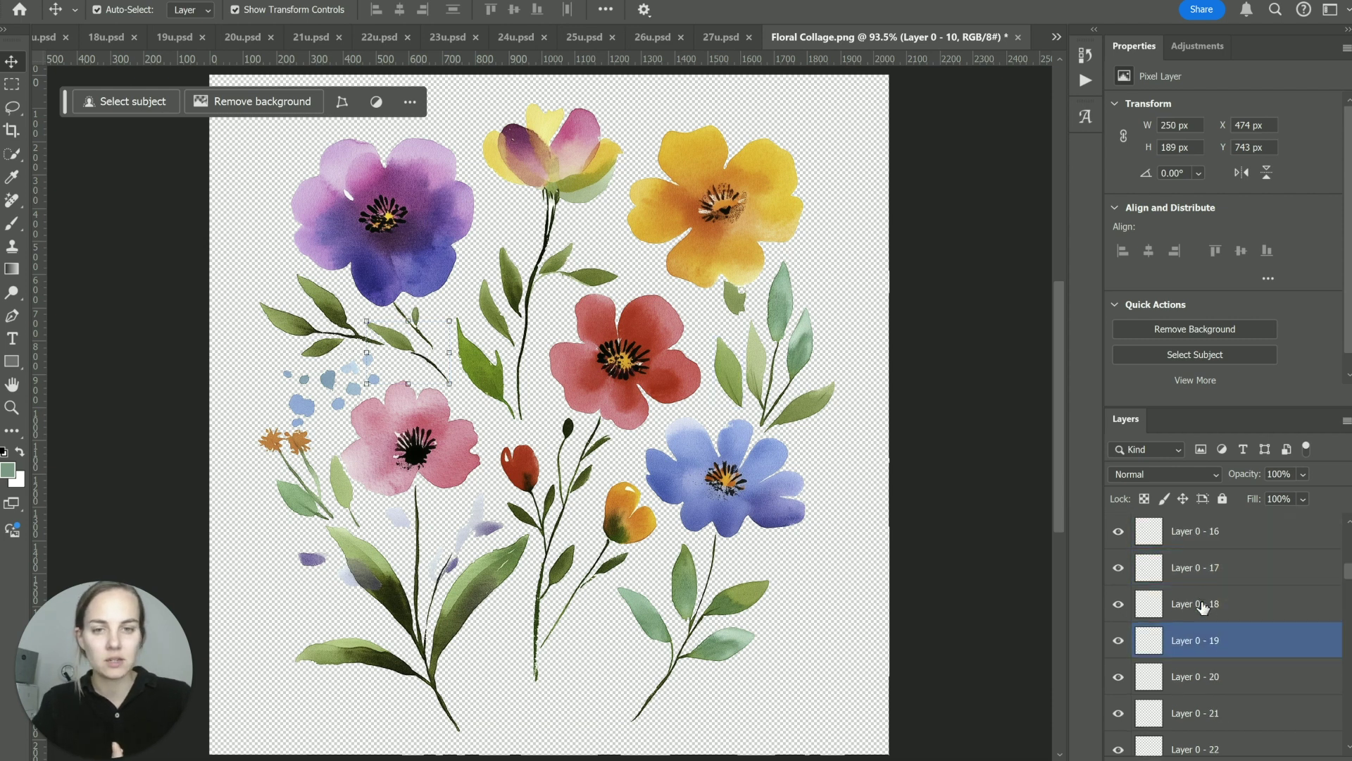
pyautogui.click(1206, 572)
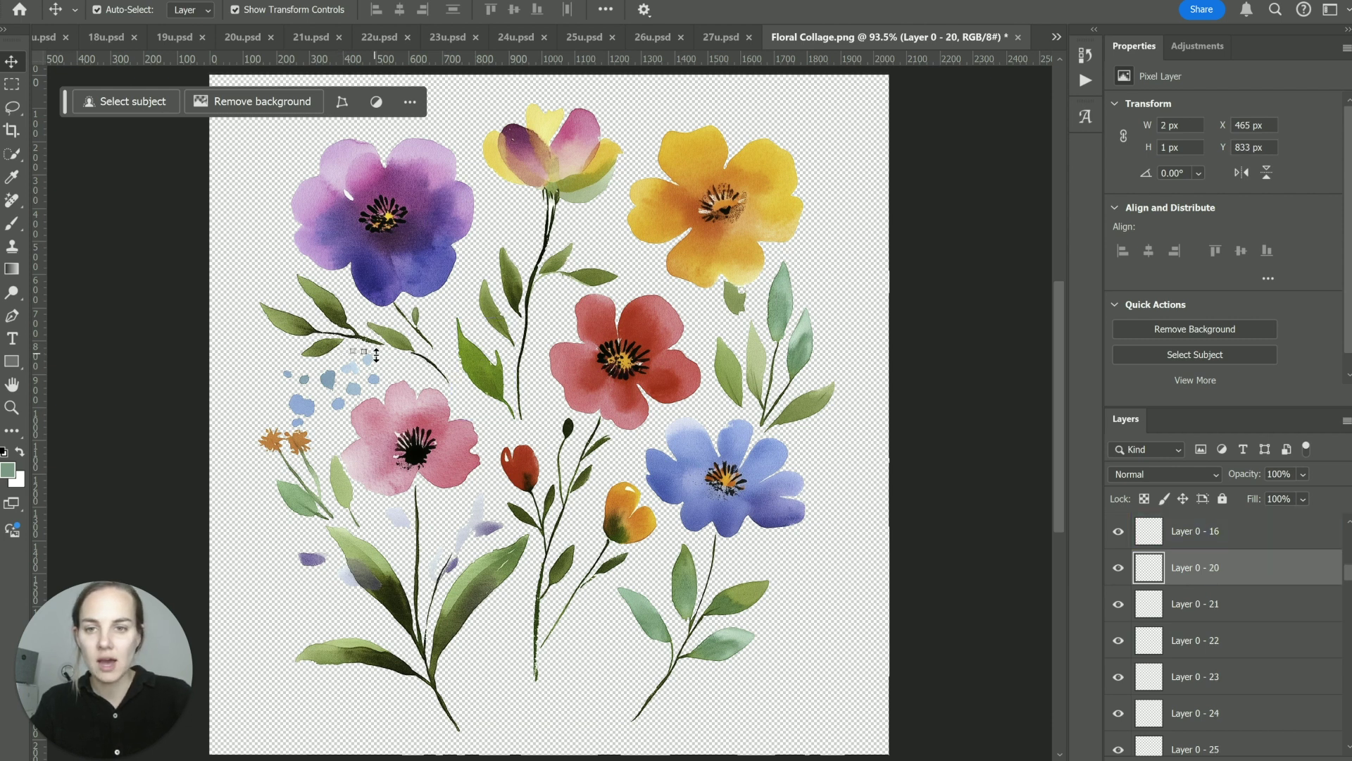
pyautogui.press('Delete')
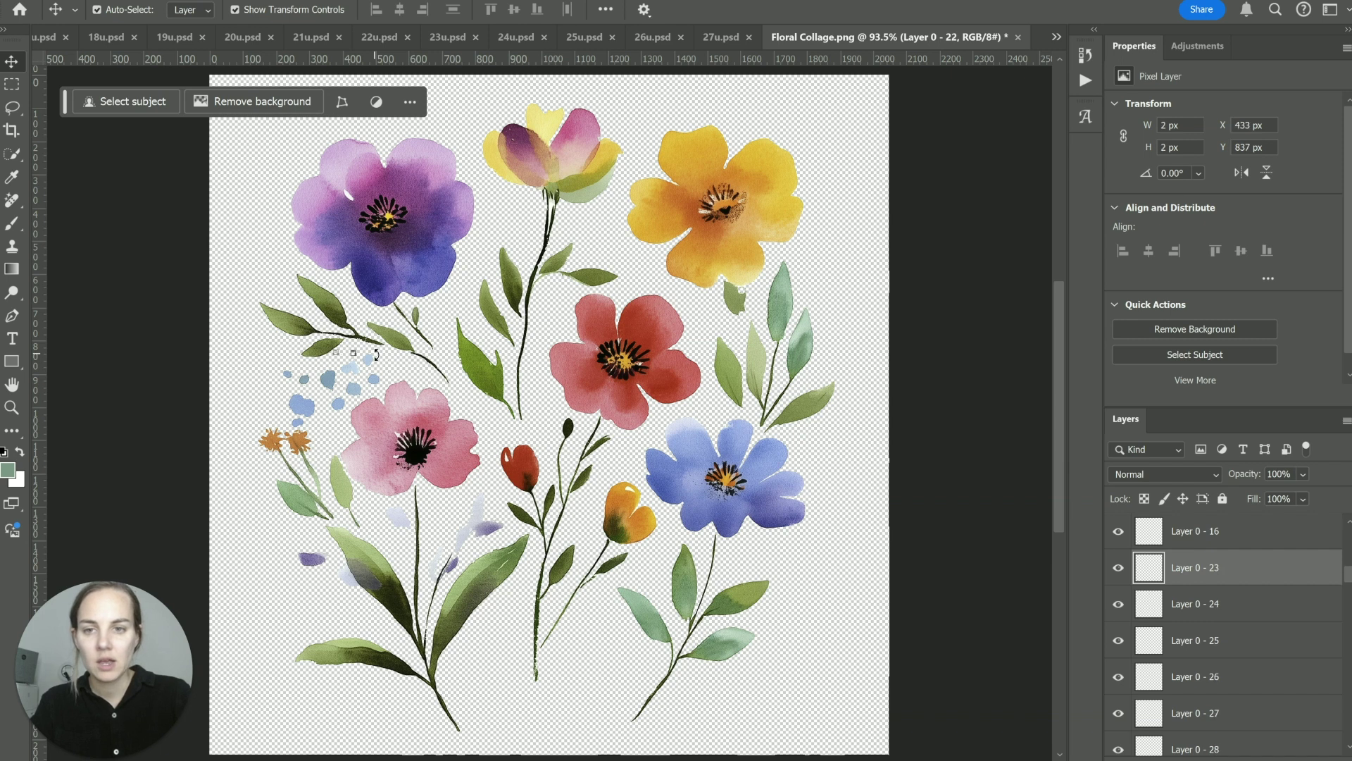
pyautogui.press('Delete')
pyautogui.press('Delete')
pyautogui.press('Delete')
pyautogui.press('Delete')
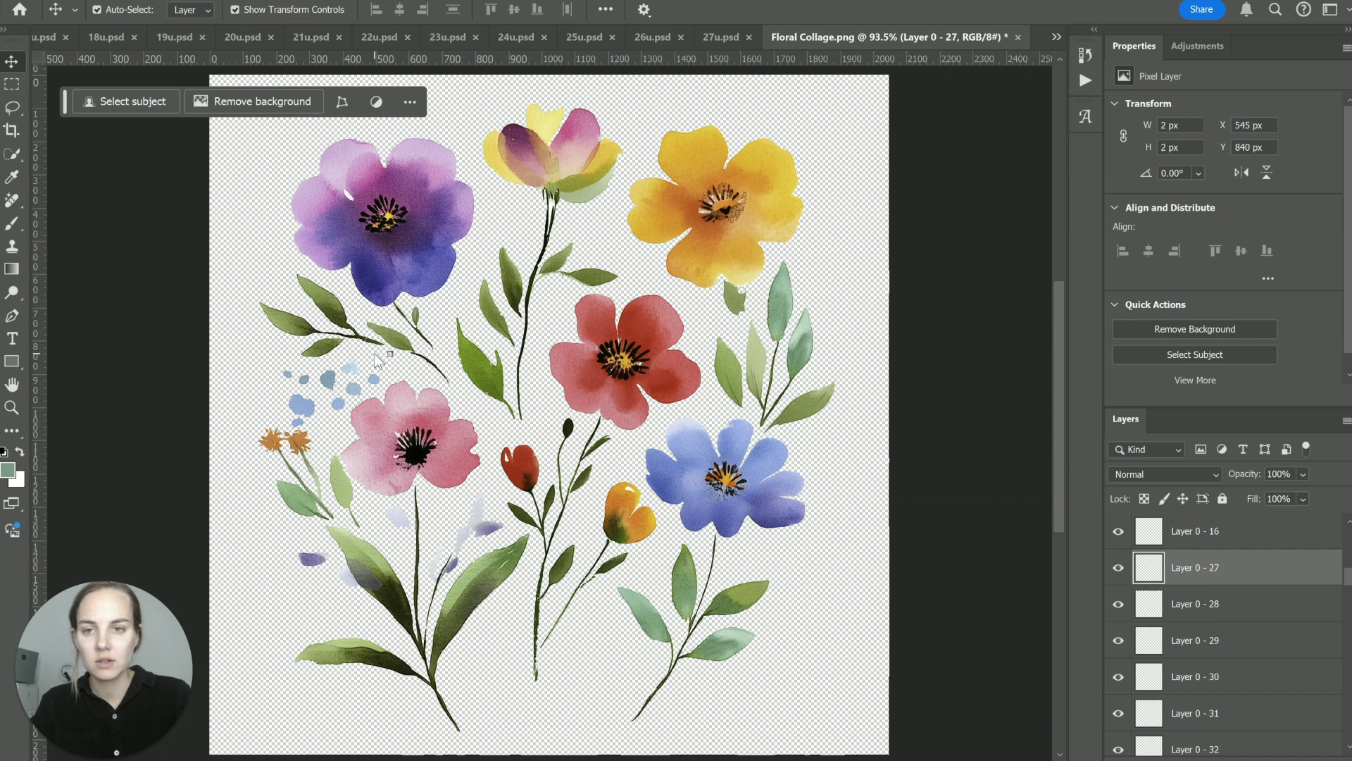
pyautogui.hotkey('ctrl', 'z')
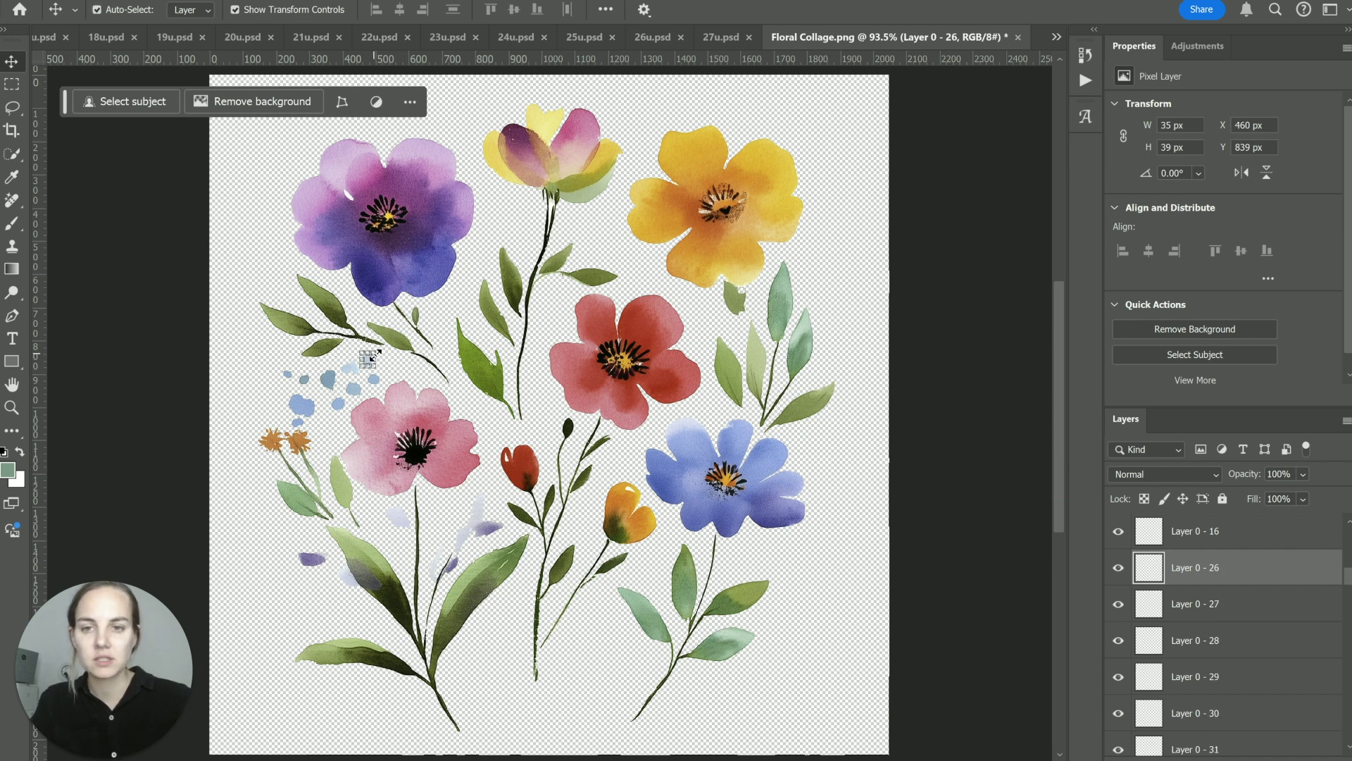
pyautogui.click(407, 366)
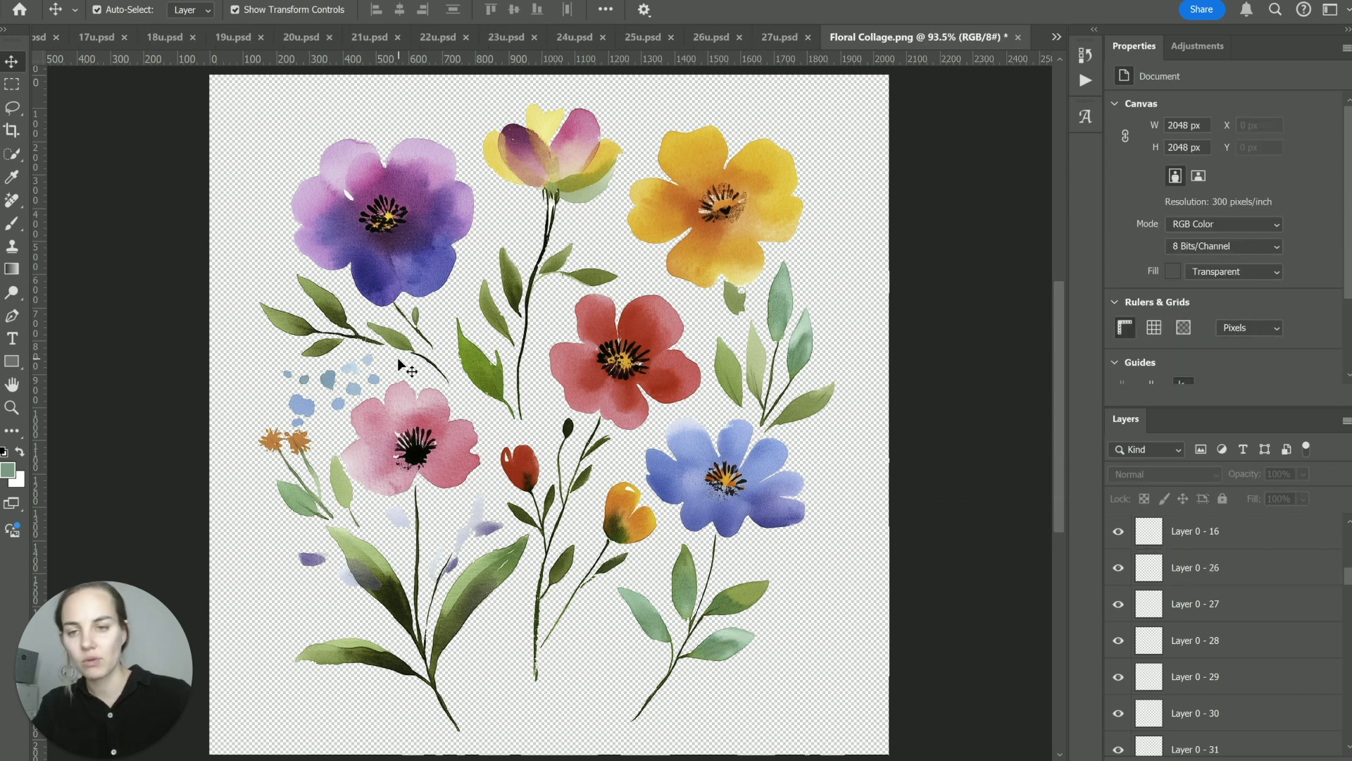
# Merge the detached piece on Layer 0 - 4 into the yellow-and-pink flower's Layer 0 - 1 and shift the combined flower slightly.
pyautogui.click(521, 292)
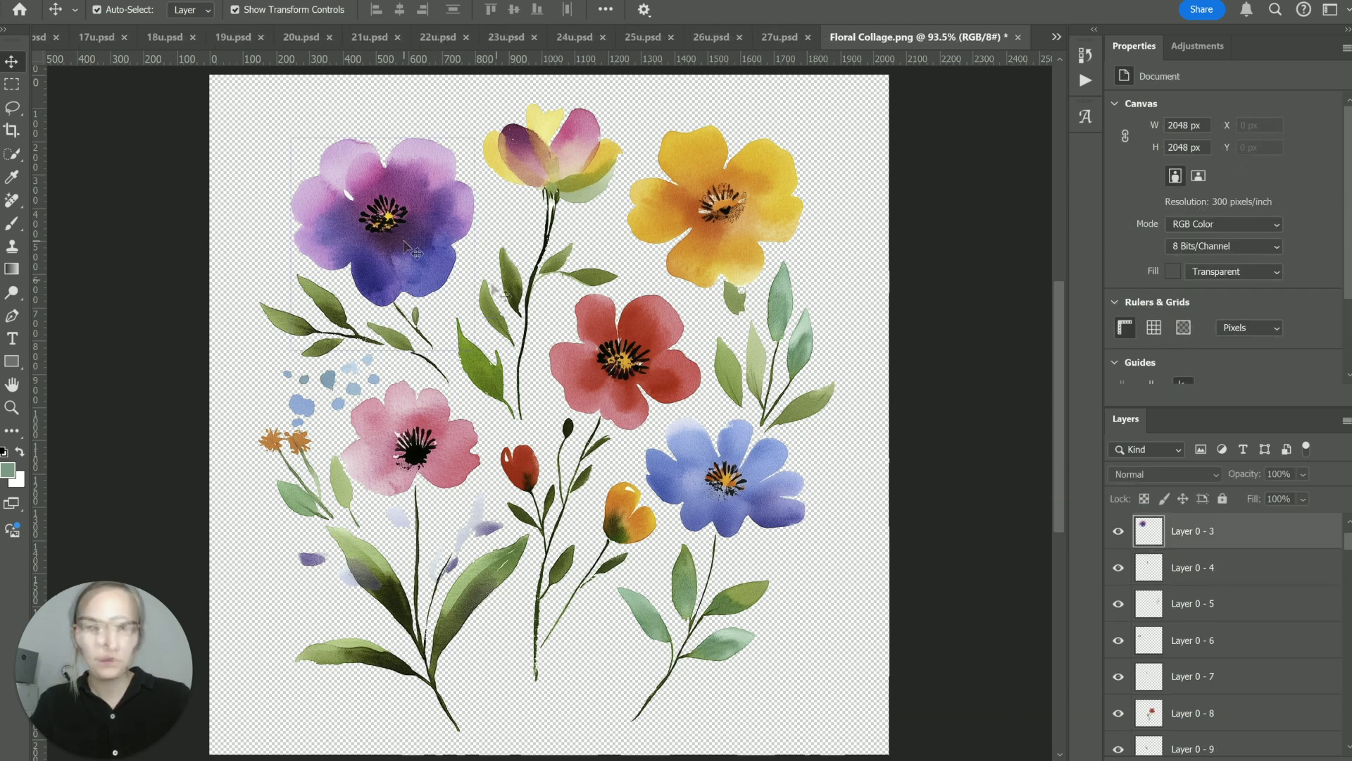
pyautogui.click(600, 281)
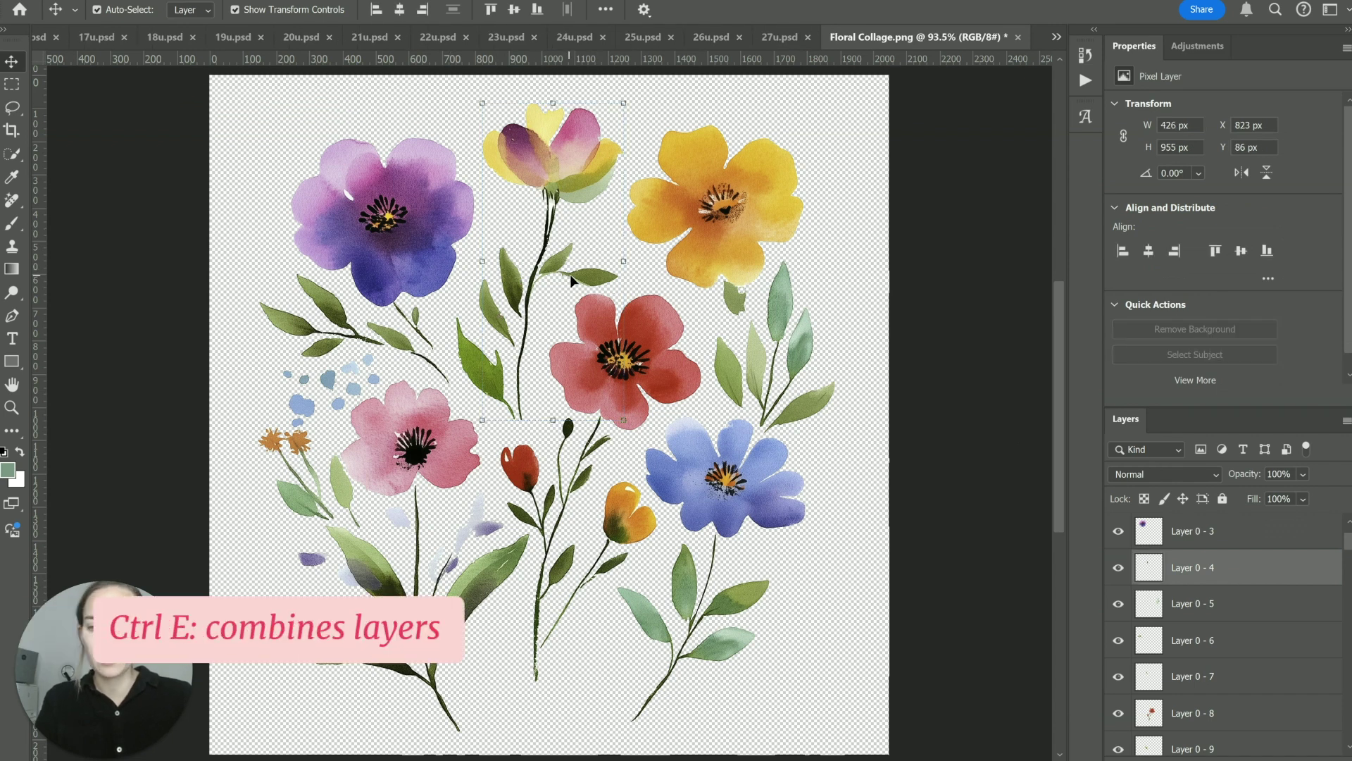
pyautogui.hotkey('ctrl', 'e')
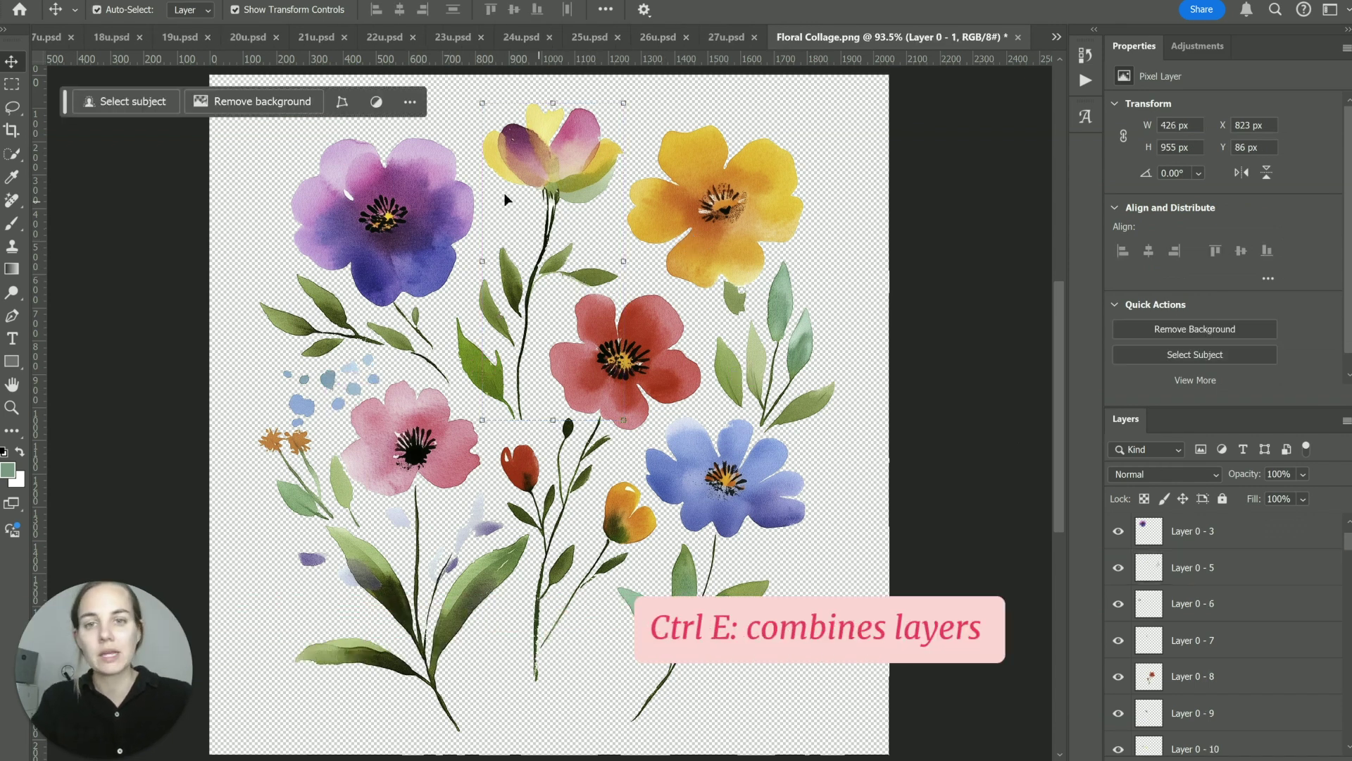
pyautogui.click(576, 181)
pyautogui.moveTo(610, 177); pyautogui.dragTo(587, 176)
# Shift the red flower group on Layer 0 - 8 slightly and erase the spot where the red bud's stem joins the main stem.
pyautogui.click(603, 414)
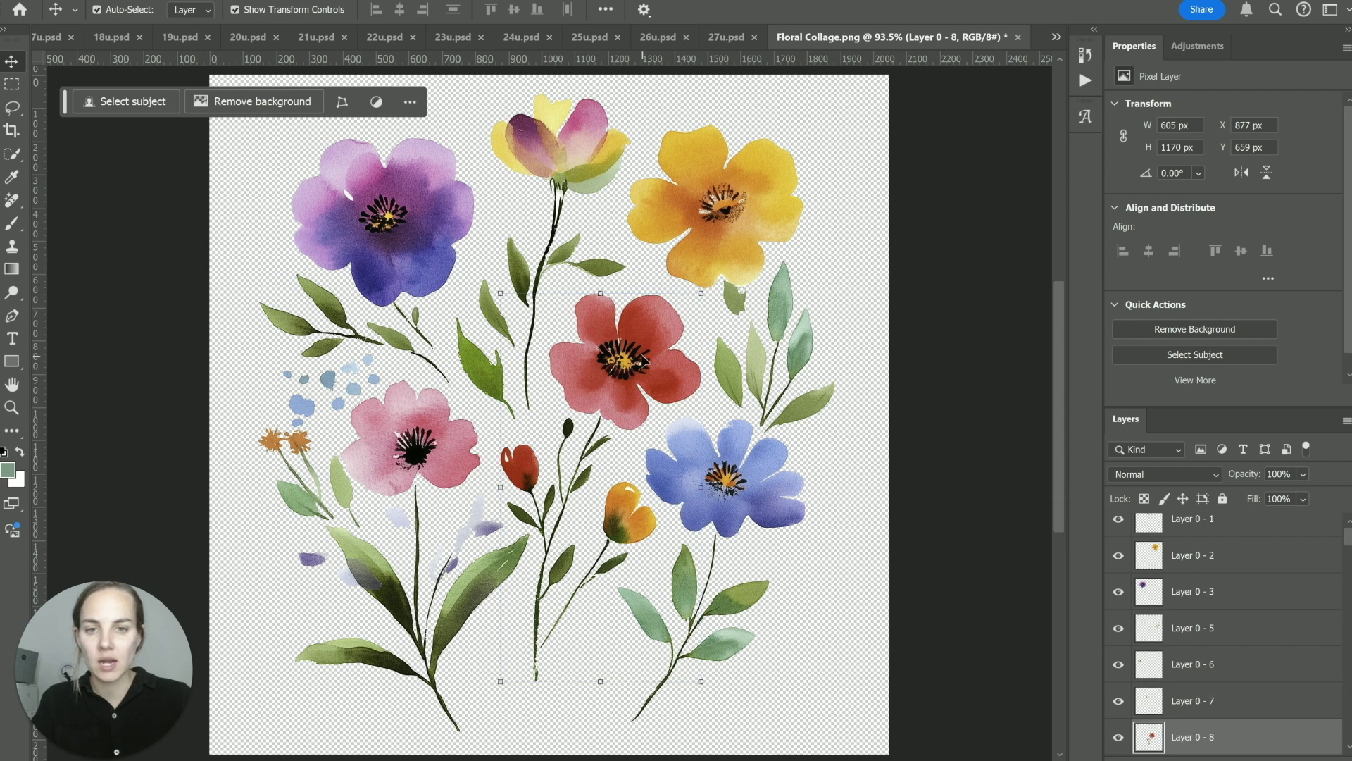
pyautogui.moveTo(642, 361)
pyautogui.mouseDown()
pyautogui.moveTo(613, 431)
pyautogui.moveTo(641, 356)
pyautogui.mouseUp()
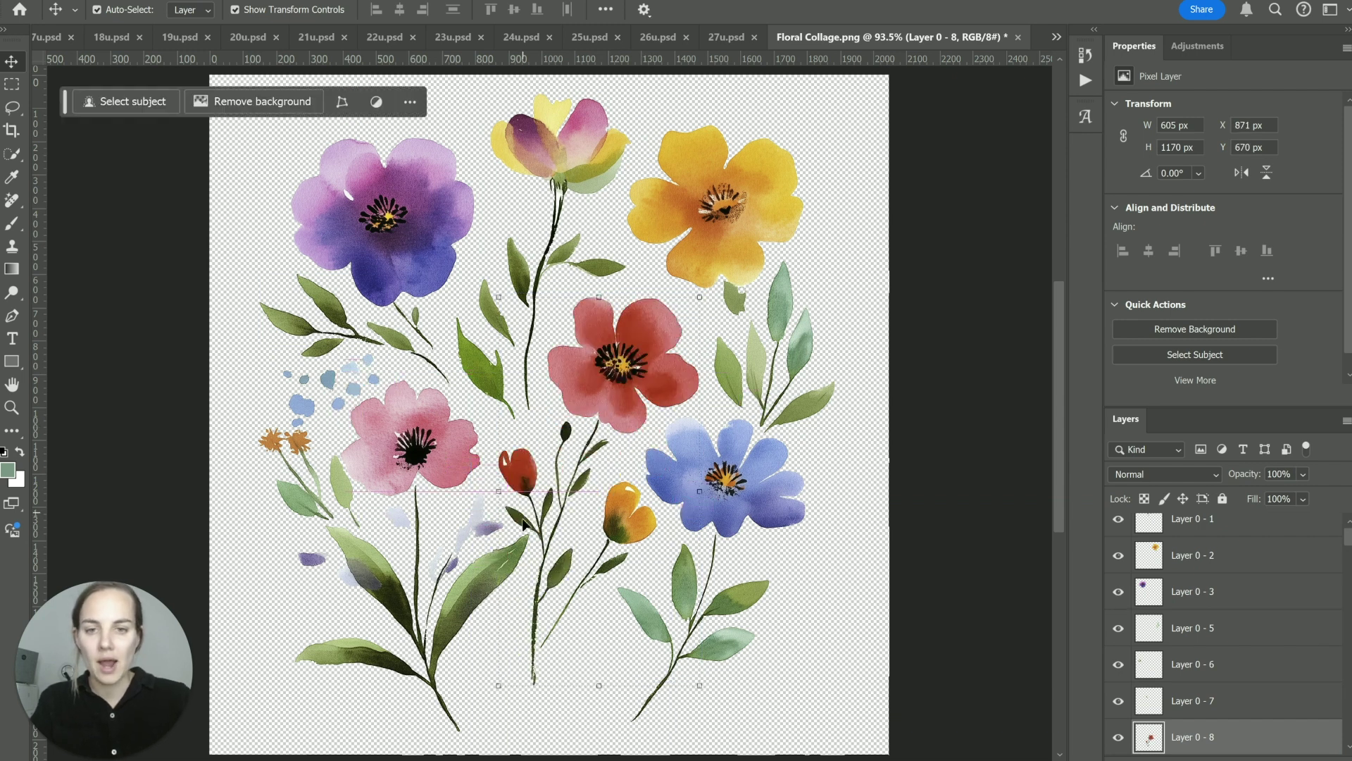
pyautogui.press('e')
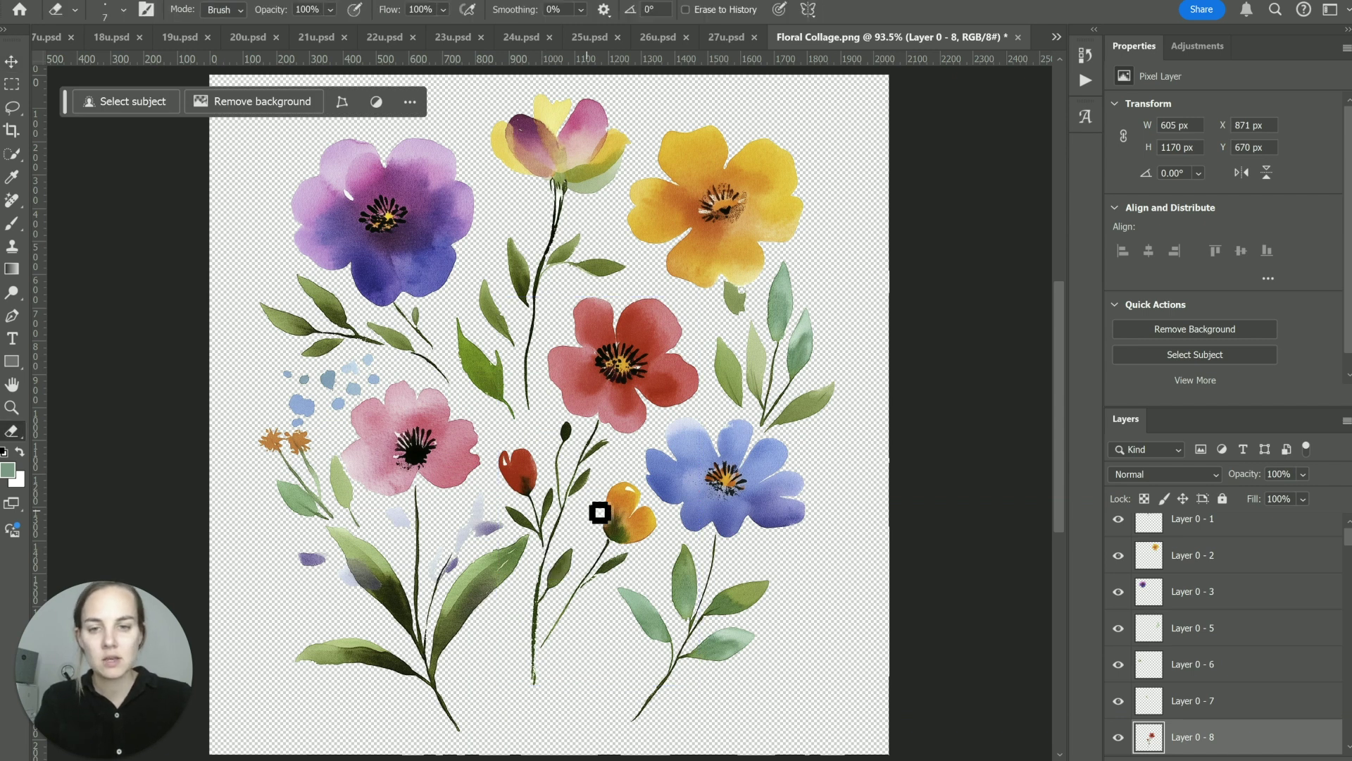
# Split Layer 0 - 8 with the Layer Splitter script, using gaps larger than 0 pixels and the default naming.
pyautogui.press('v')
pyautogui.hotkey('ctrl', 'alt', 'shift', 'l')
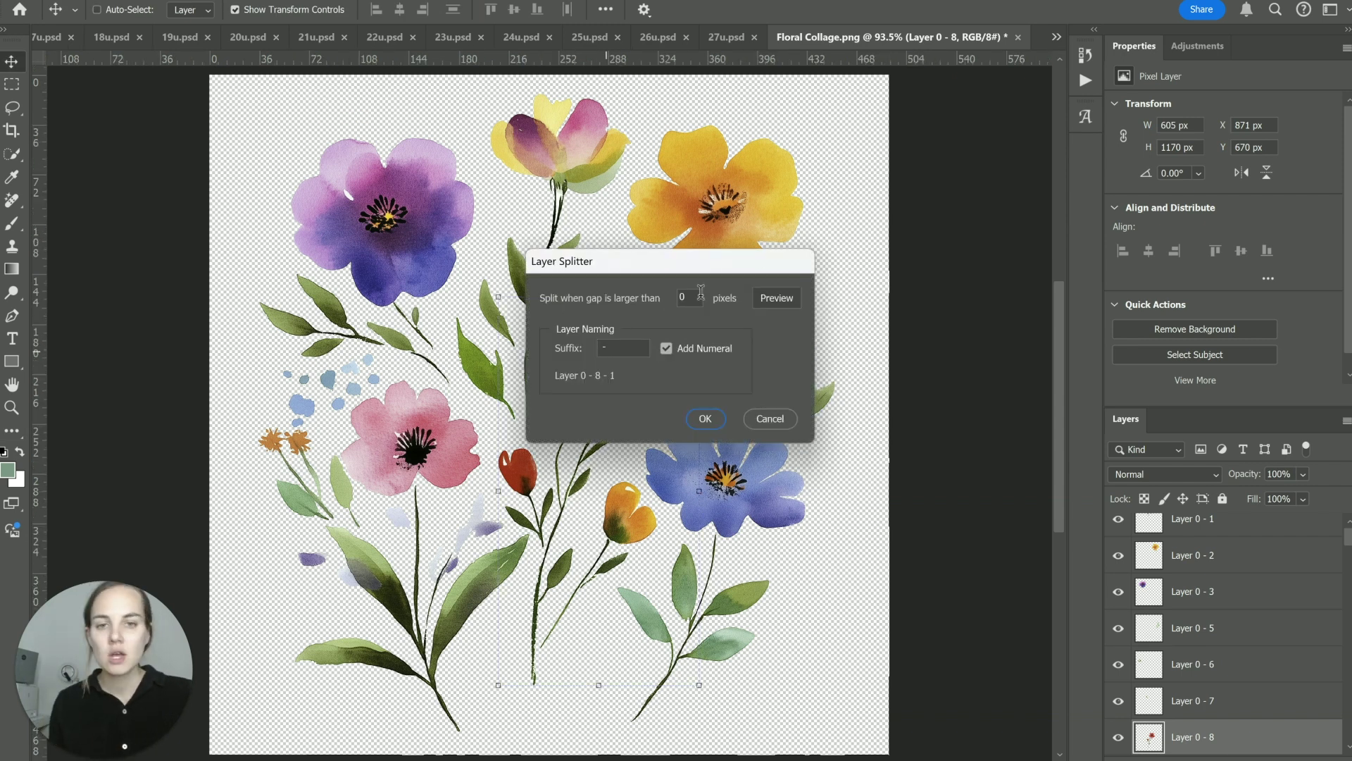
pyautogui.click(712, 421)
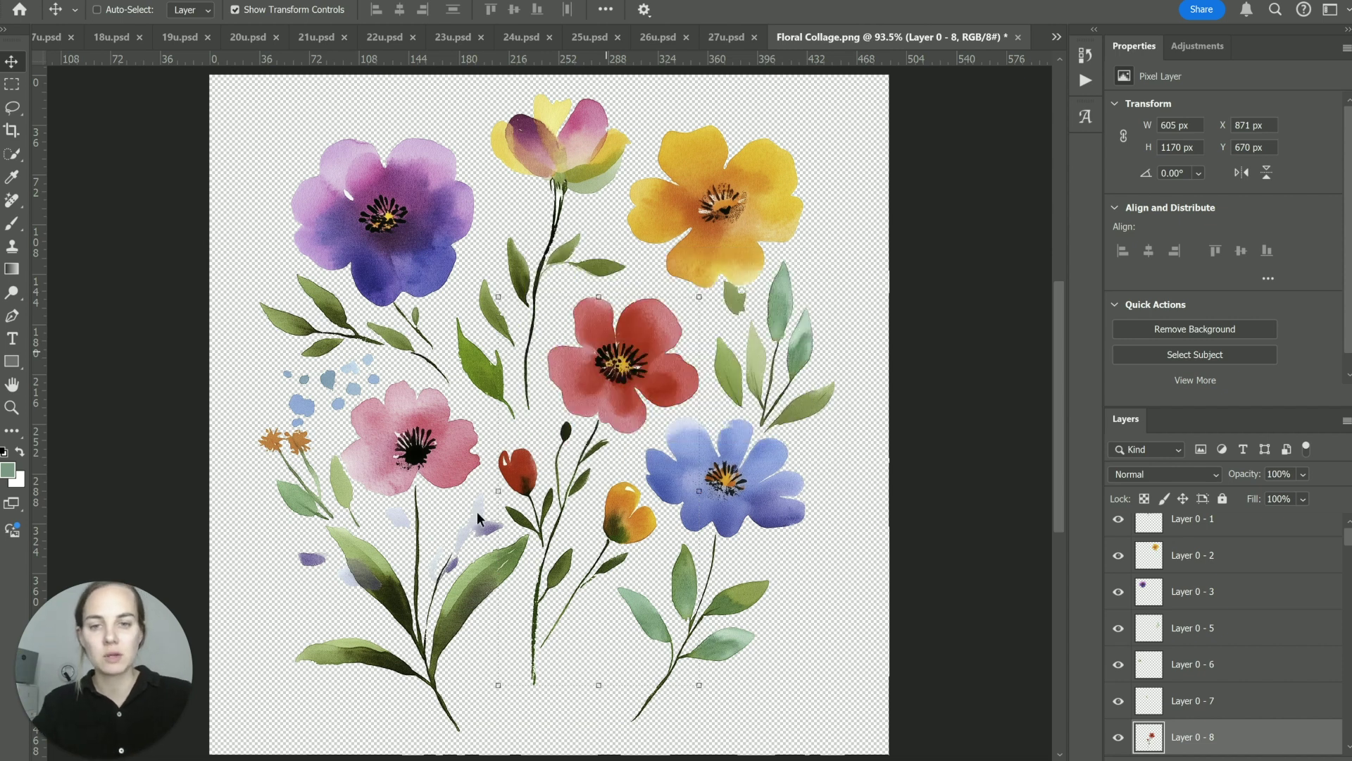
pyautogui.press('q')
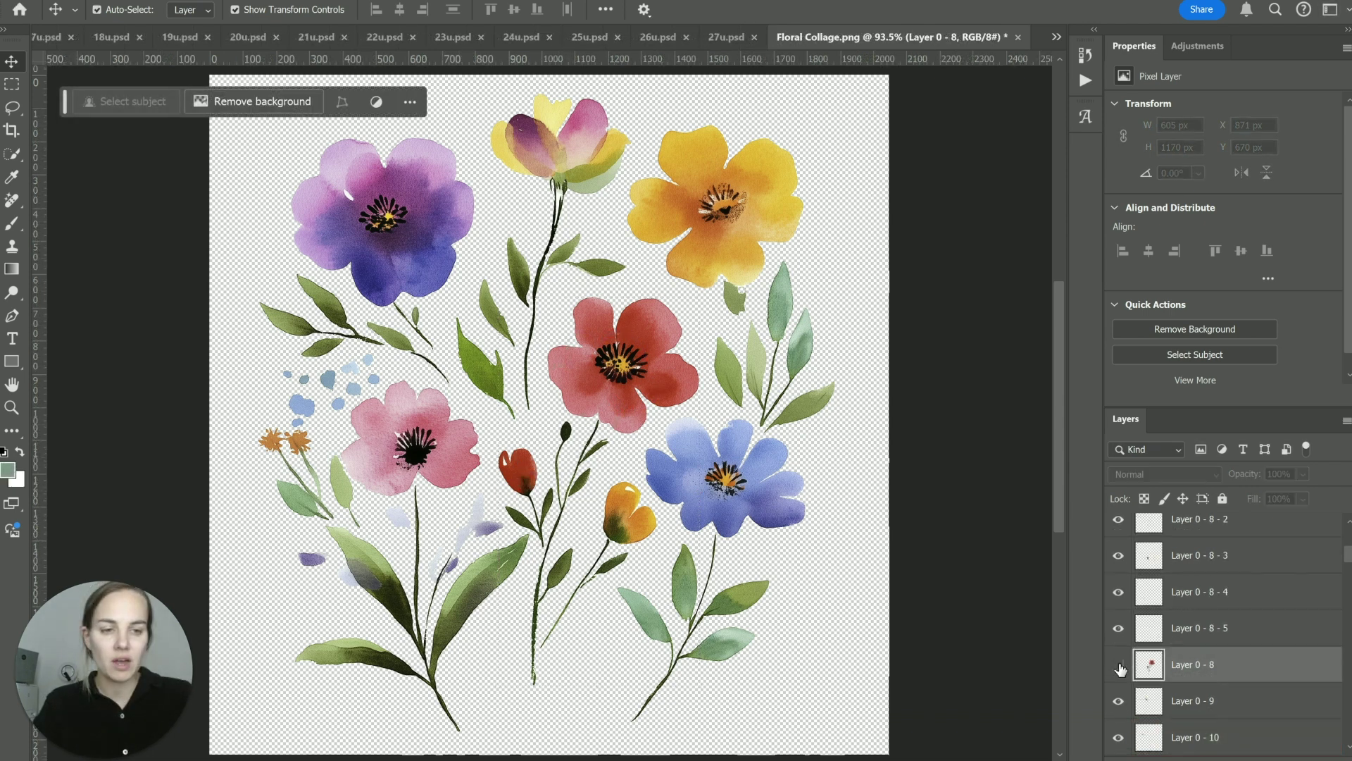
# Hide and delete the original Layer 0 - 8, then toggle the visibility of Layer 0 - 8 - 5 to check its content.
pyautogui.click(1118, 665)
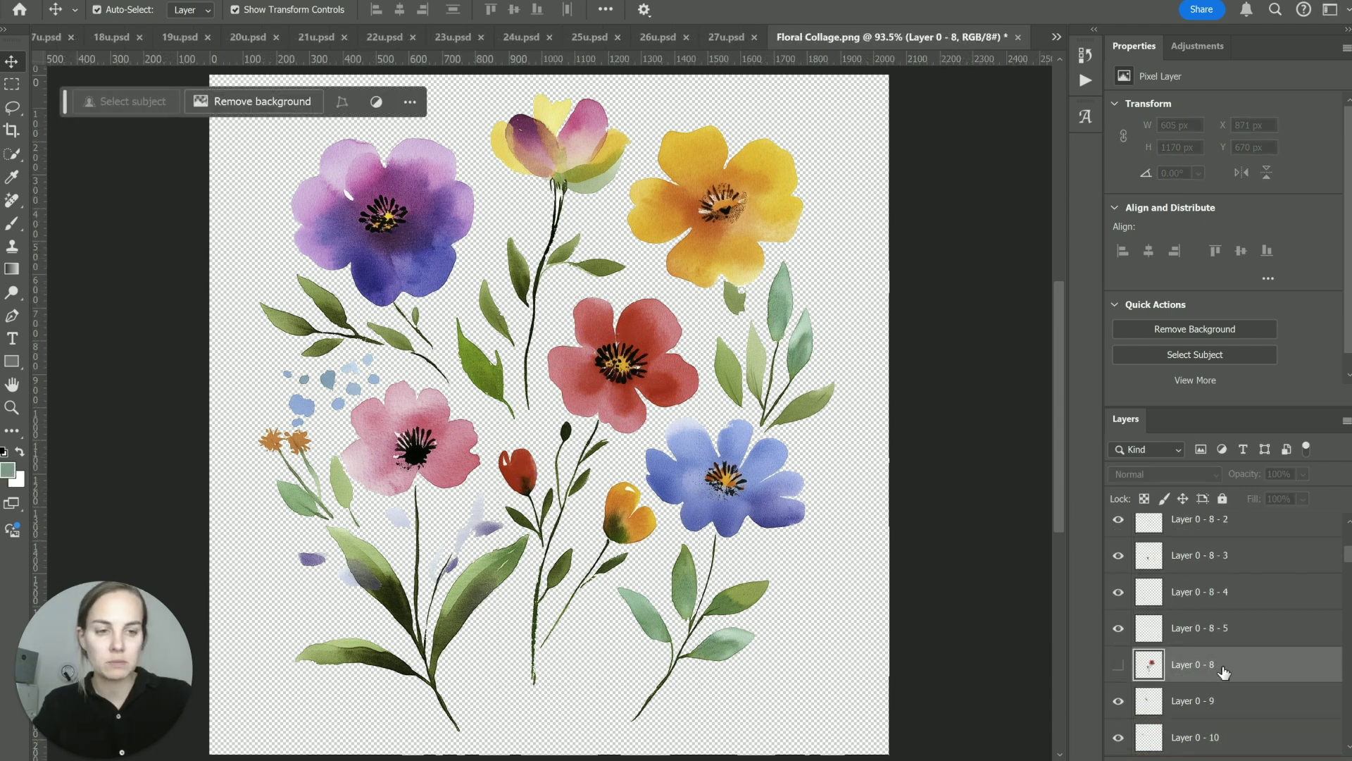
pyautogui.press('Delete')
pyautogui.click(1196, 634)
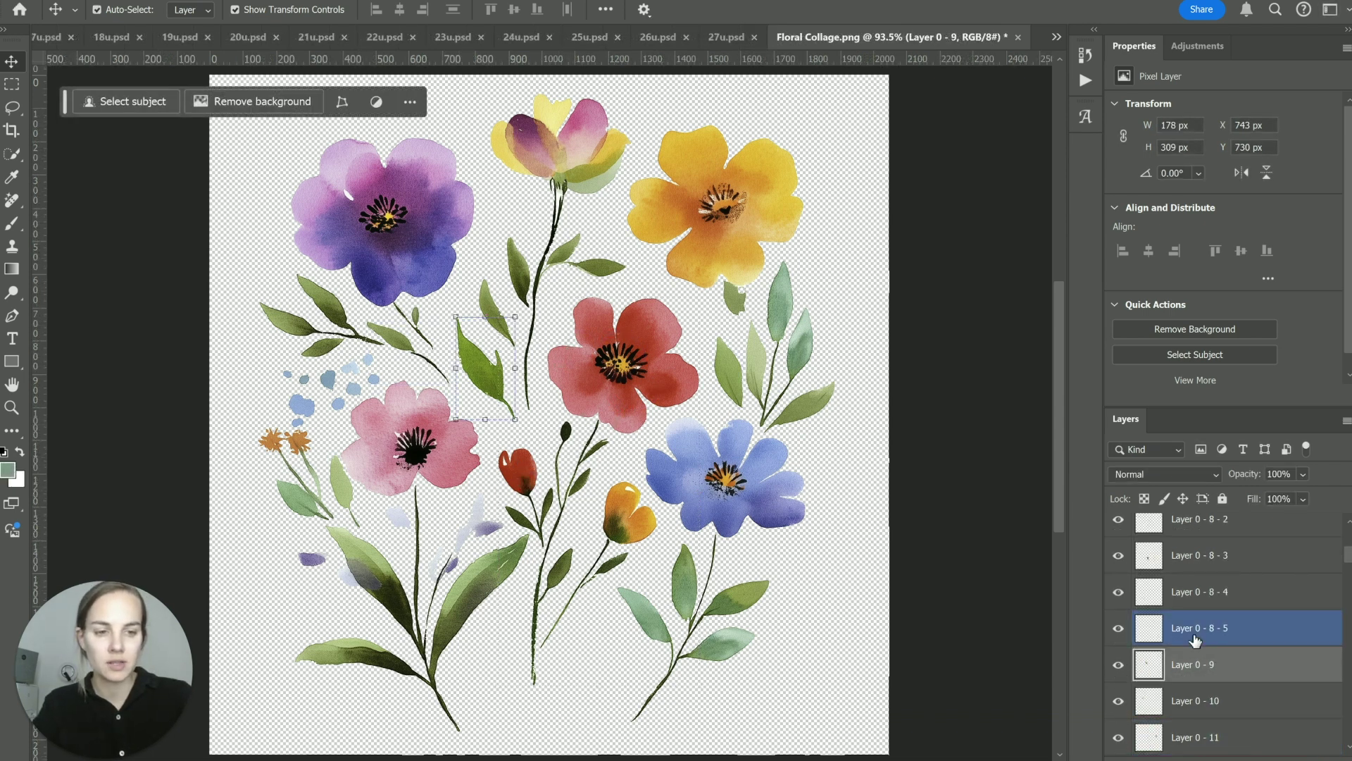
pyautogui.click(1120, 628)
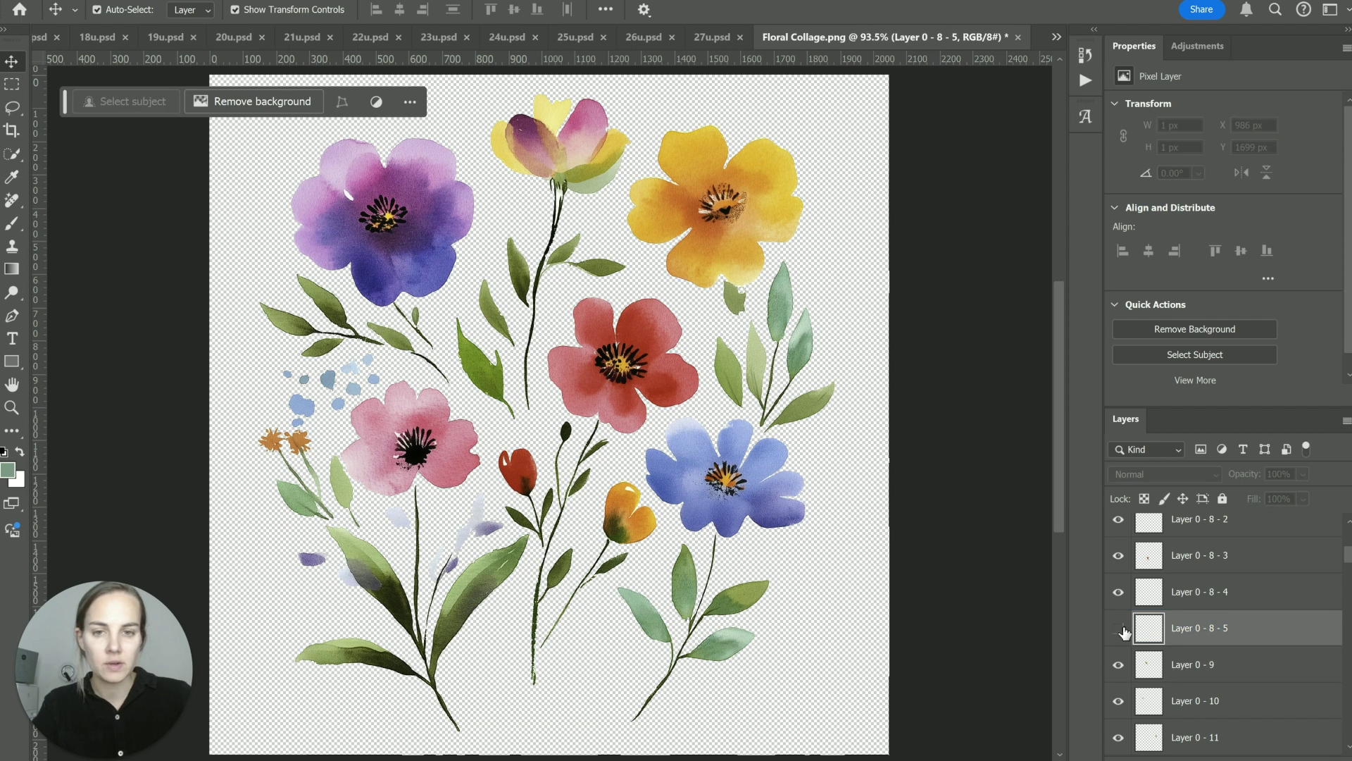
pyautogui.click(1119, 629)
# Try moving the split red bud and the large red flower separately, undo the last moves and deselect everything.
pyautogui.moveTo(521, 472); pyautogui.dragTo(497, 424)
pyautogui.click(633, 392)
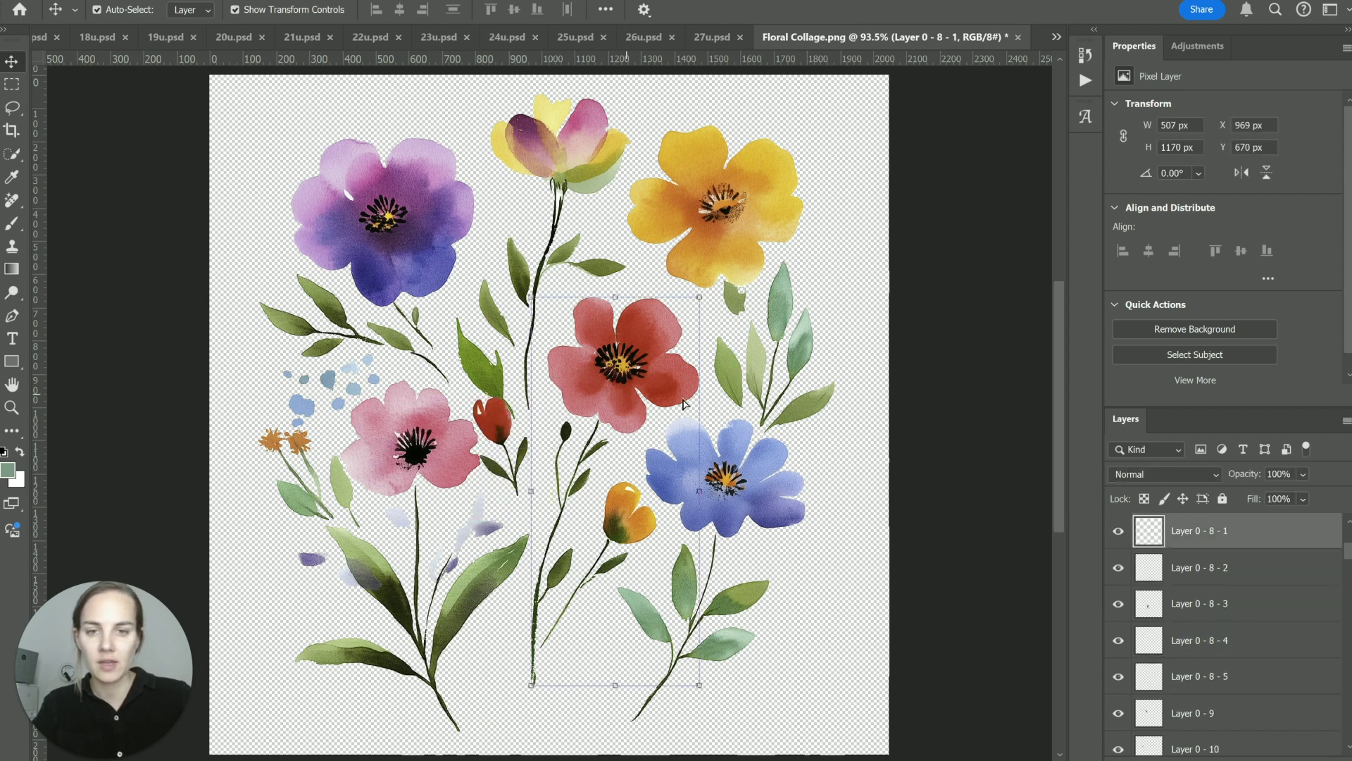
pyautogui.moveTo(697, 402); pyautogui.dragTo(749, 403)
pyautogui.hotkey('ctrl', 'z')
pyautogui.hotkey('ctrl', 'z')
pyautogui.click(909, 431)
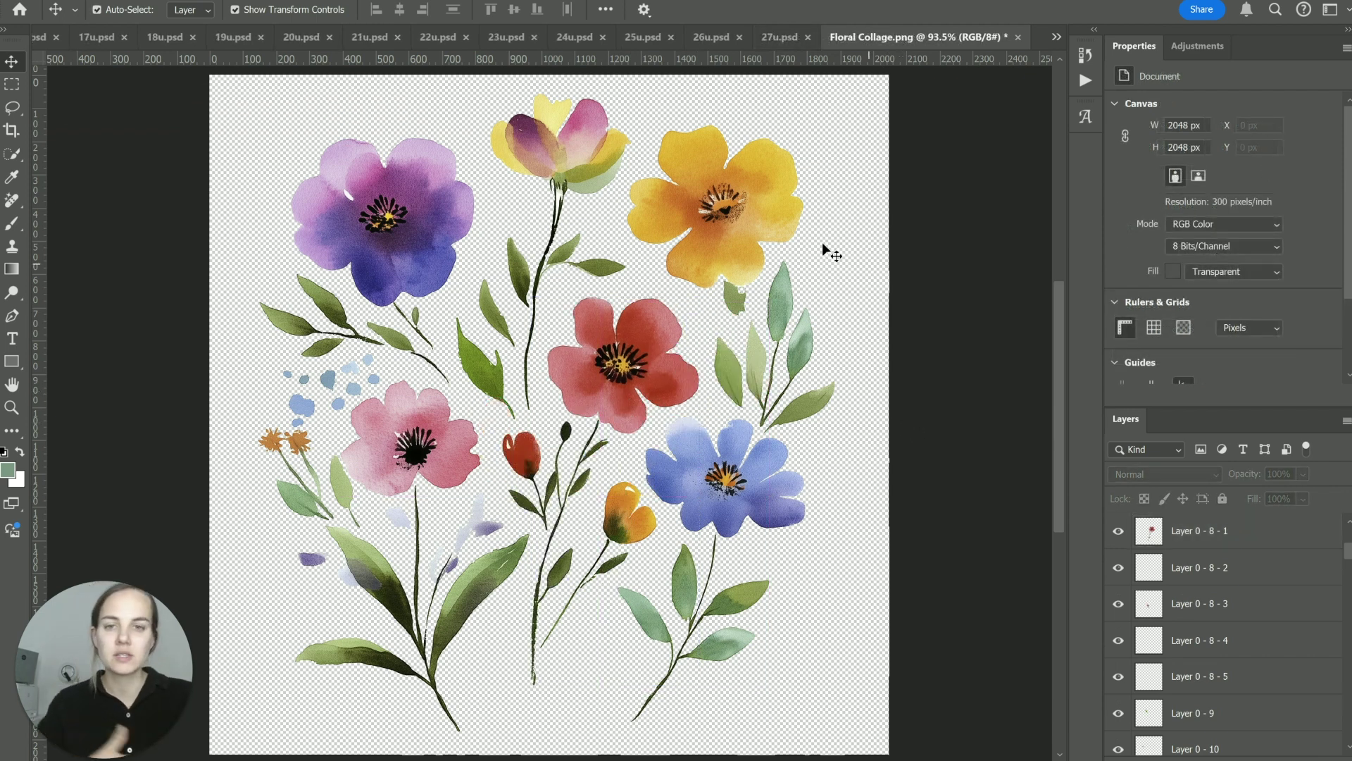
# Move the yellow-and-pink flower and the yellow-orange flower slightly on their own layers, check the blue flower's layer, and deselect everything.
pyautogui.moveTo(571, 156)
pyautogui.mouseDown()
pyautogui.moveTo(592, 163)
pyautogui.moveTo(570, 162)
pyautogui.mouseUp()
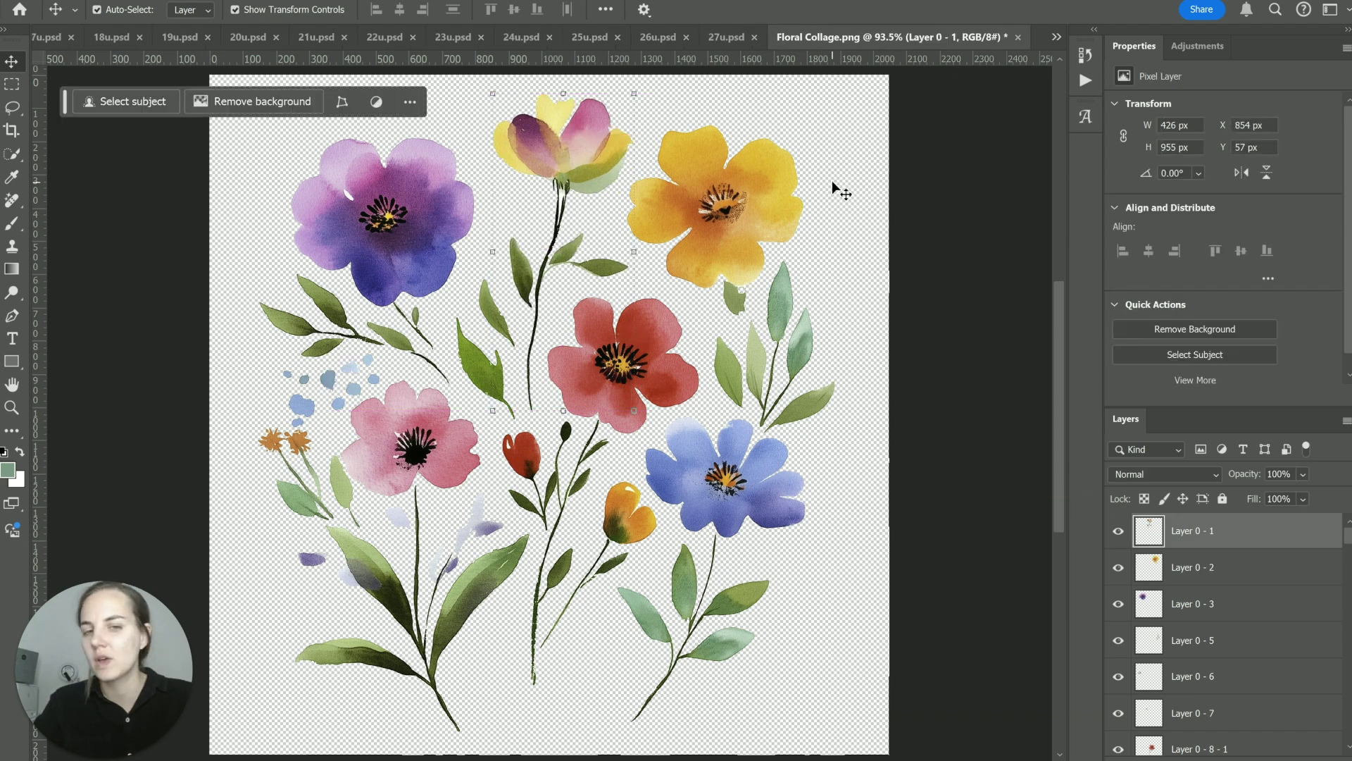
pyautogui.click(834, 189)
pyautogui.moveTo(733, 234); pyautogui.dragTo(797, 232)
pyautogui.click(860, 368)
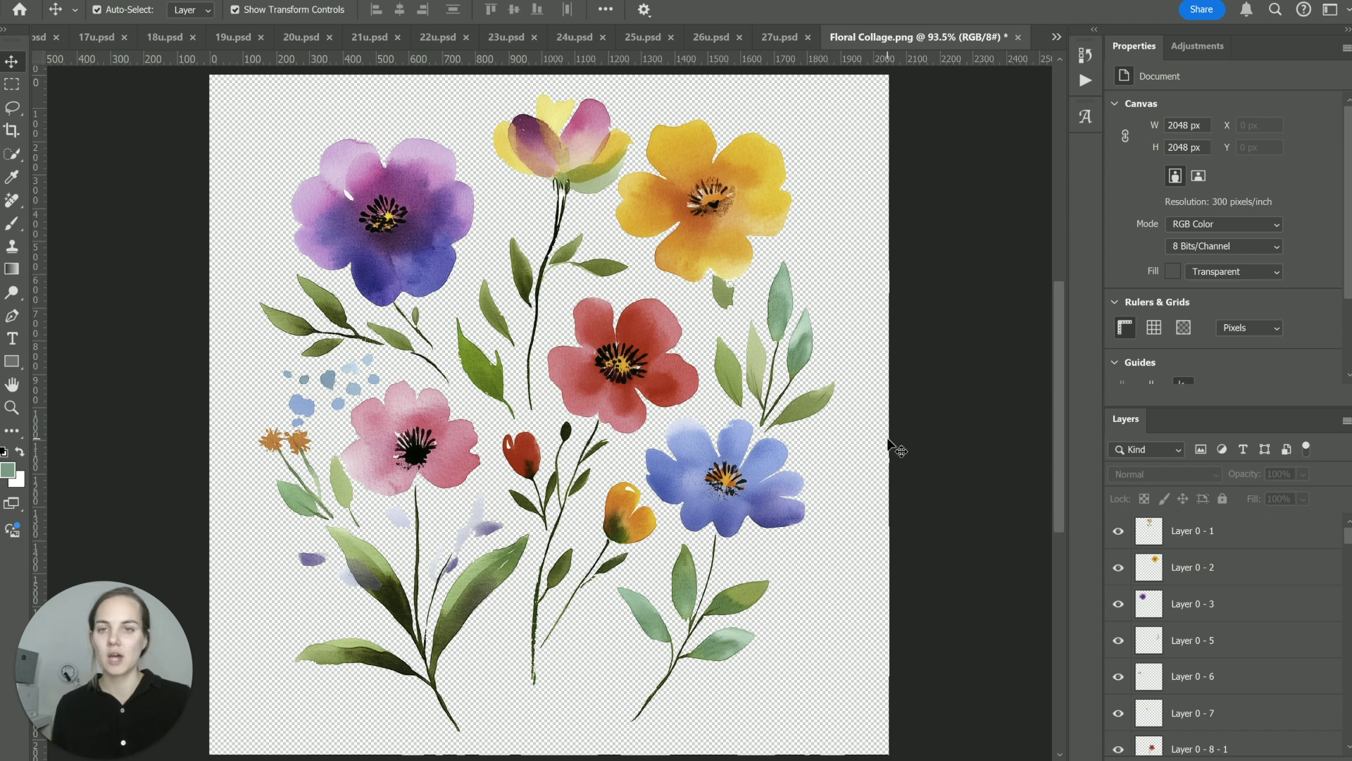
pyautogui.click(699, 210)
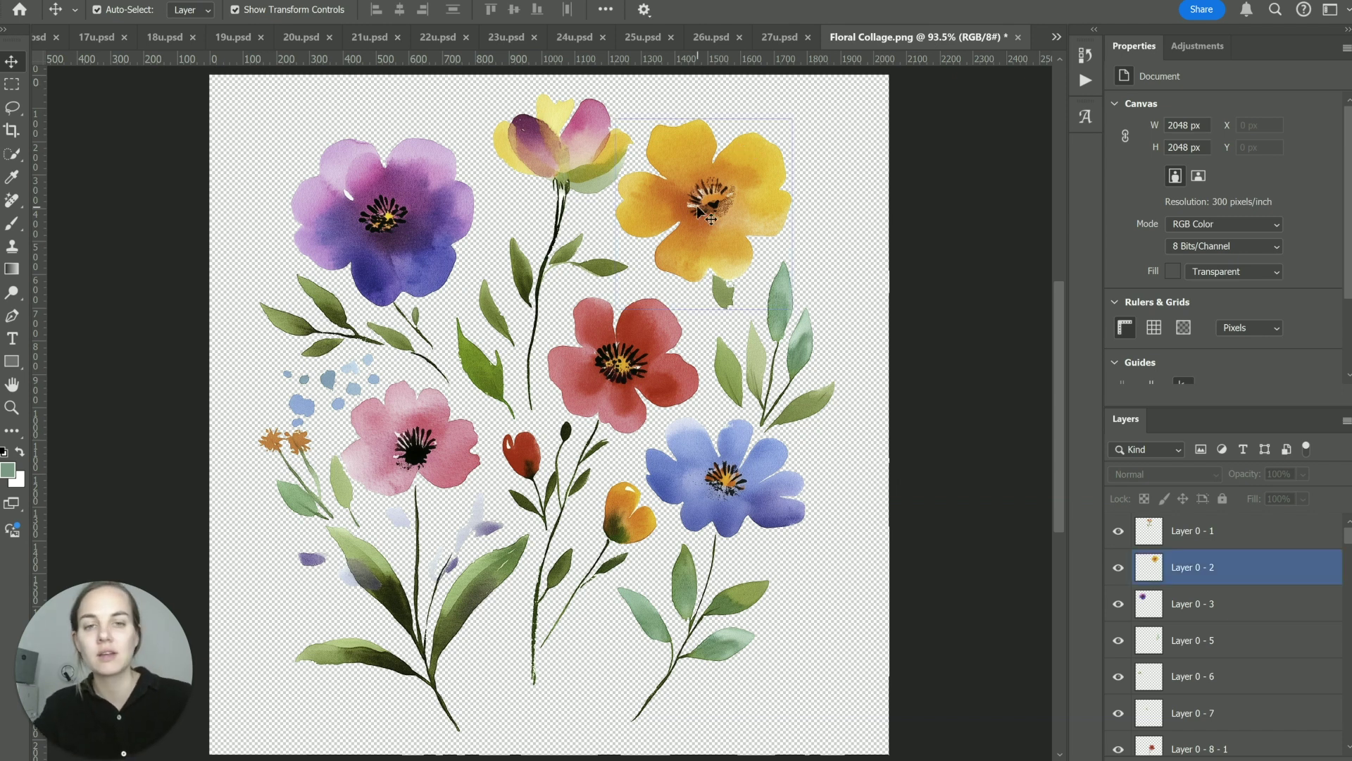
pyautogui.click(760, 484)
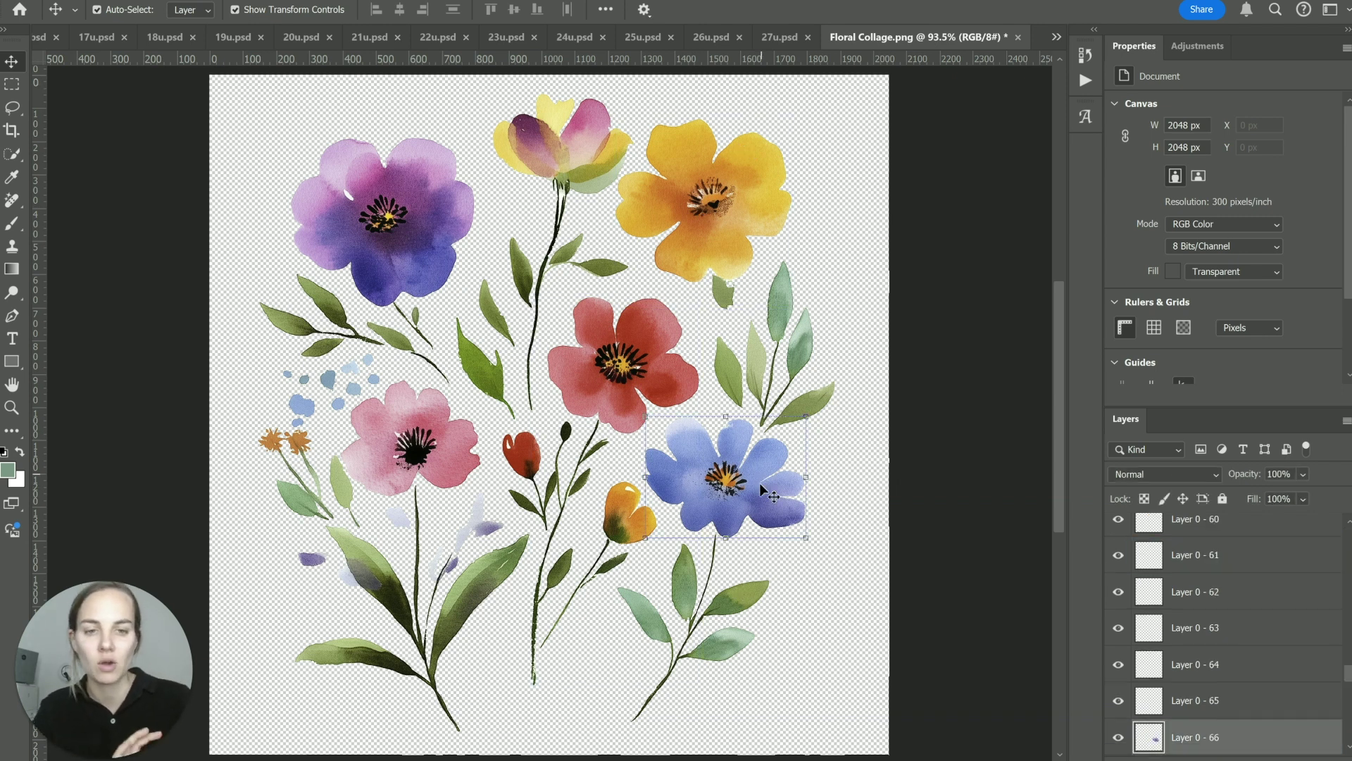
pyautogui.click(858, 500)
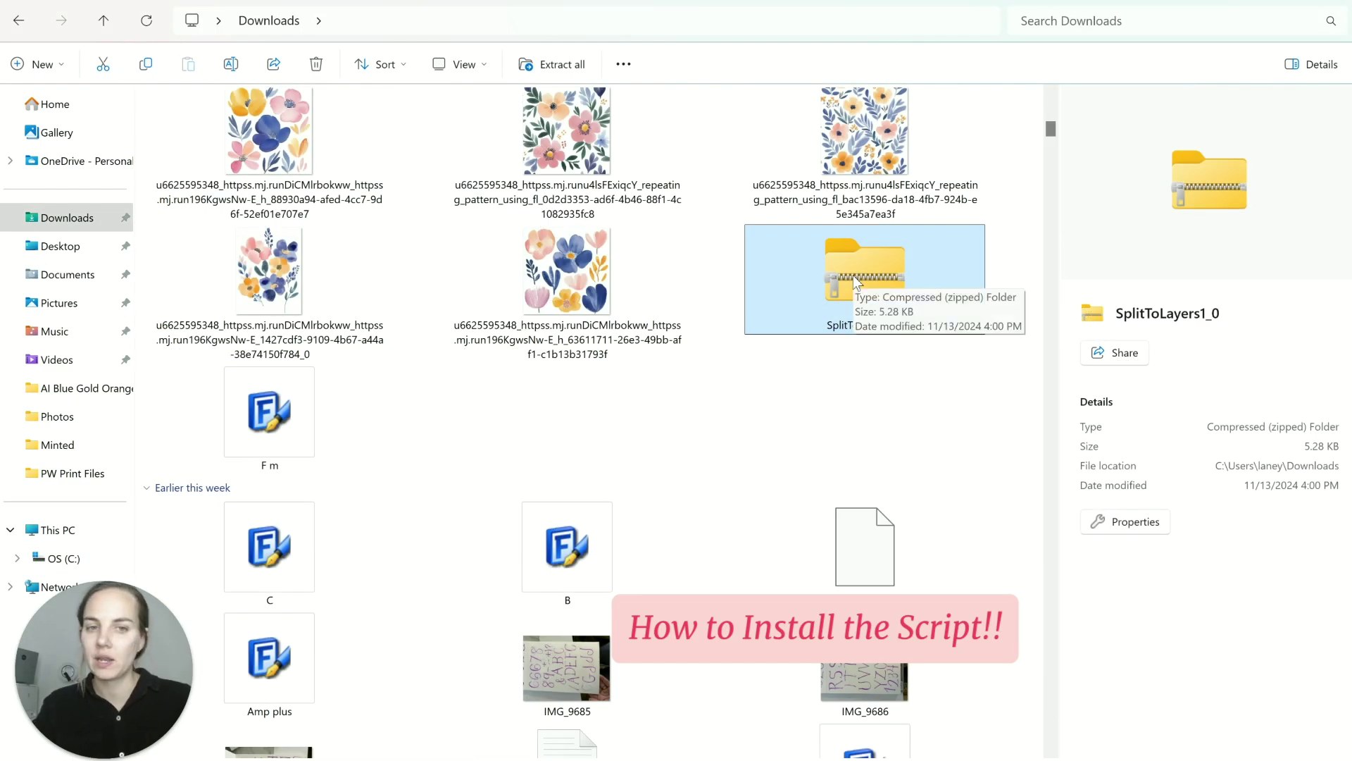
# In File Explorer, extract the SplitToLayers1_0 archive in Downloads and copy the Split to Layers script file from the extracted folder.
pyautogui.rightClick(854, 276)
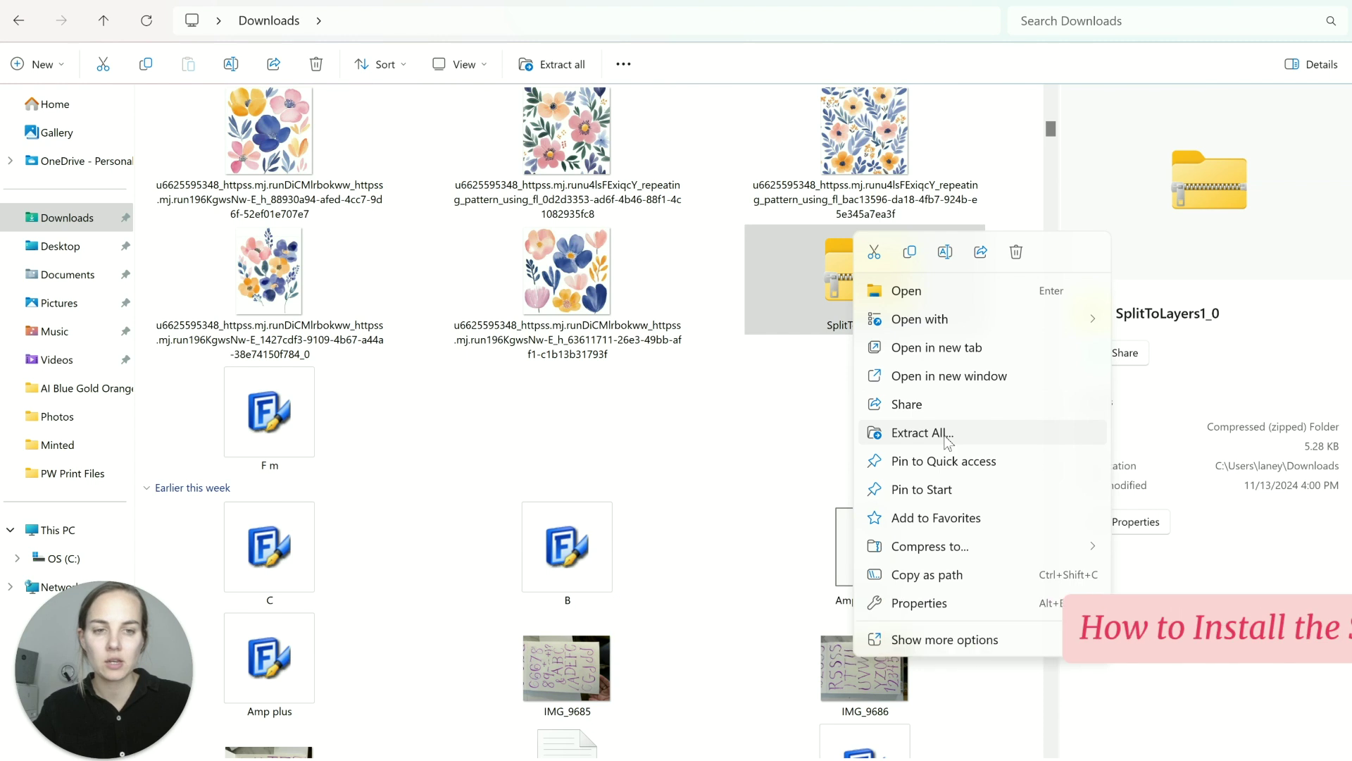
pyautogui.click(919, 432)
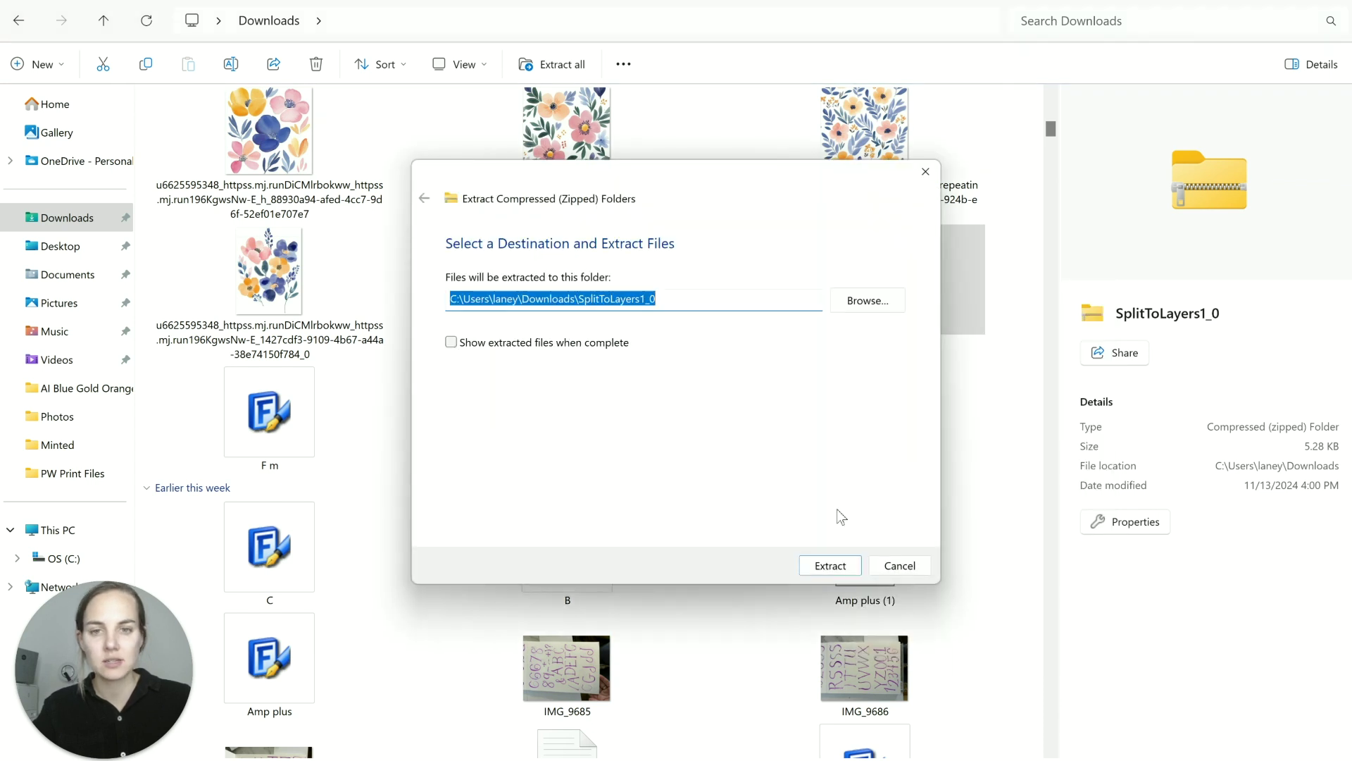
pyautogui.click(845, 564)
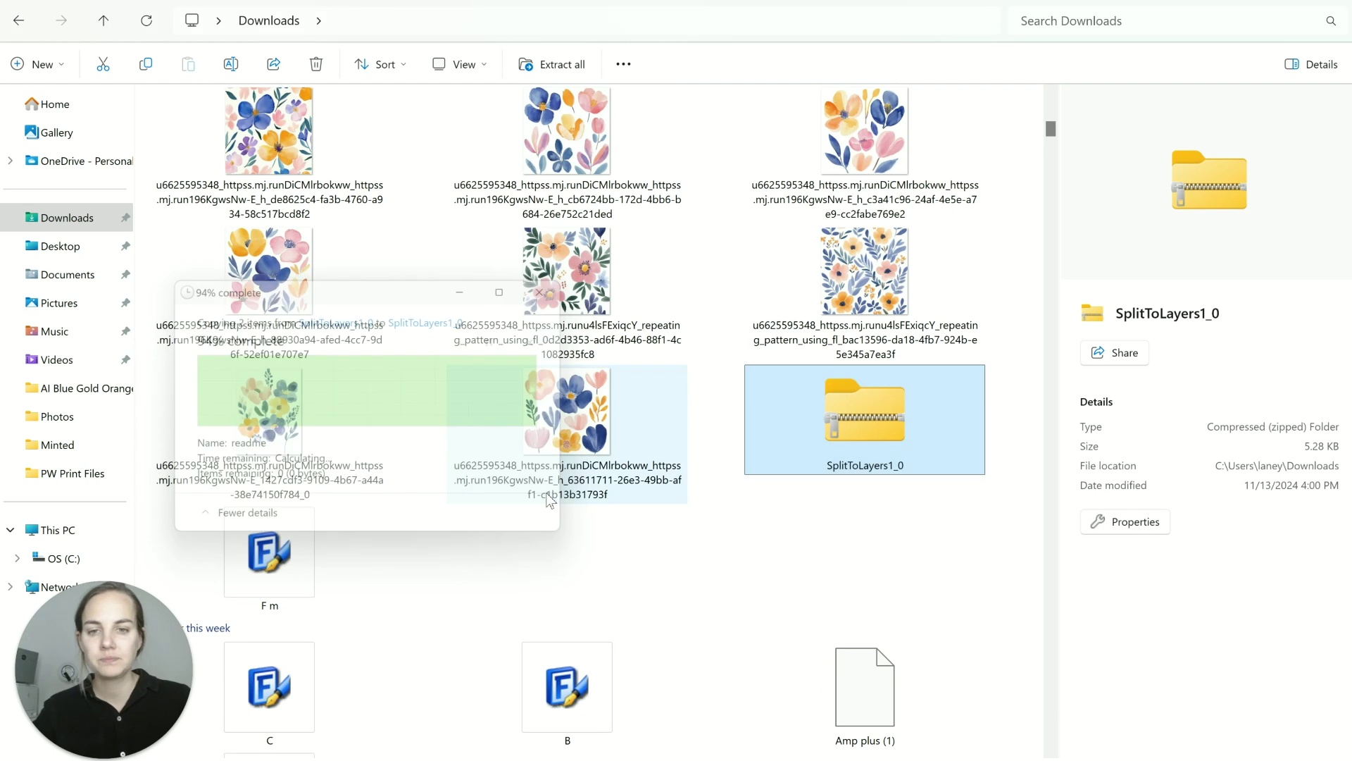
pyautogui.click(299, 172)
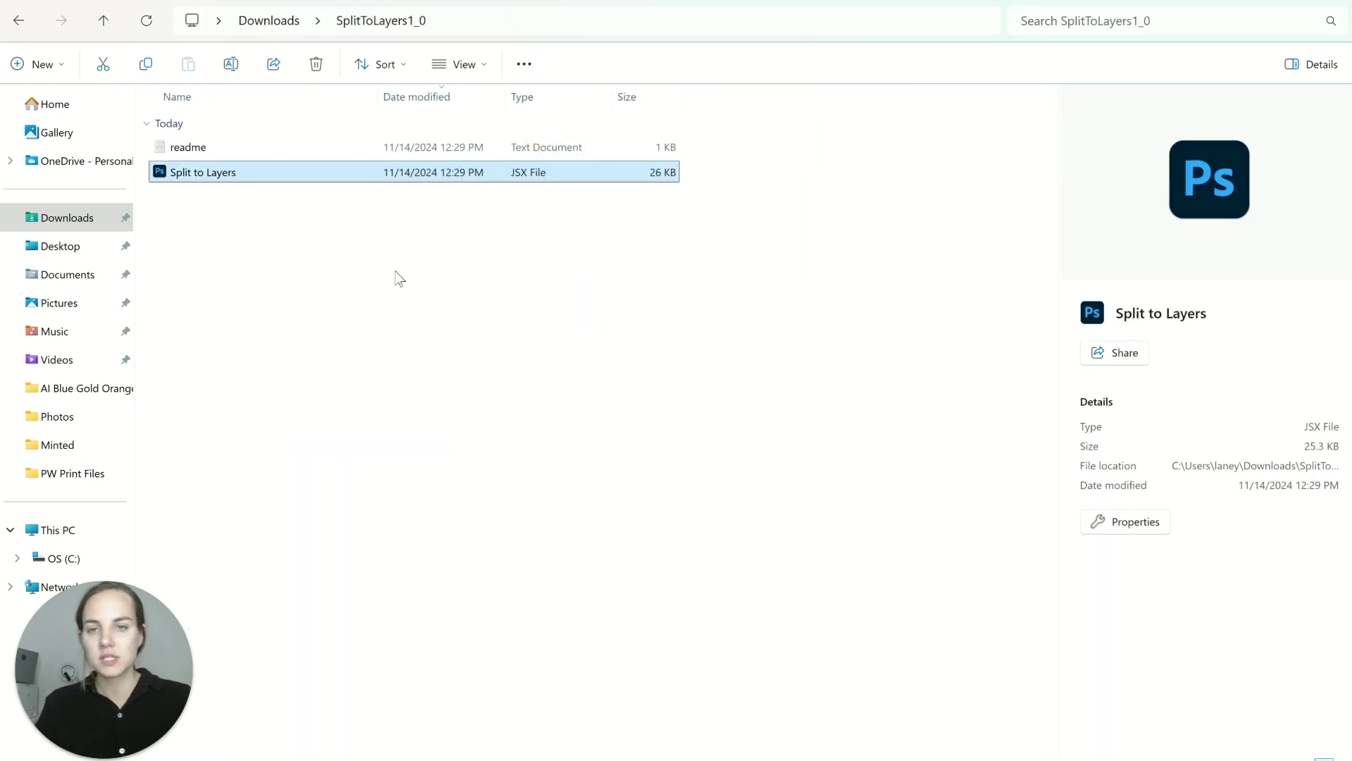
pyautogui.hotkey('ctrl', 'c')
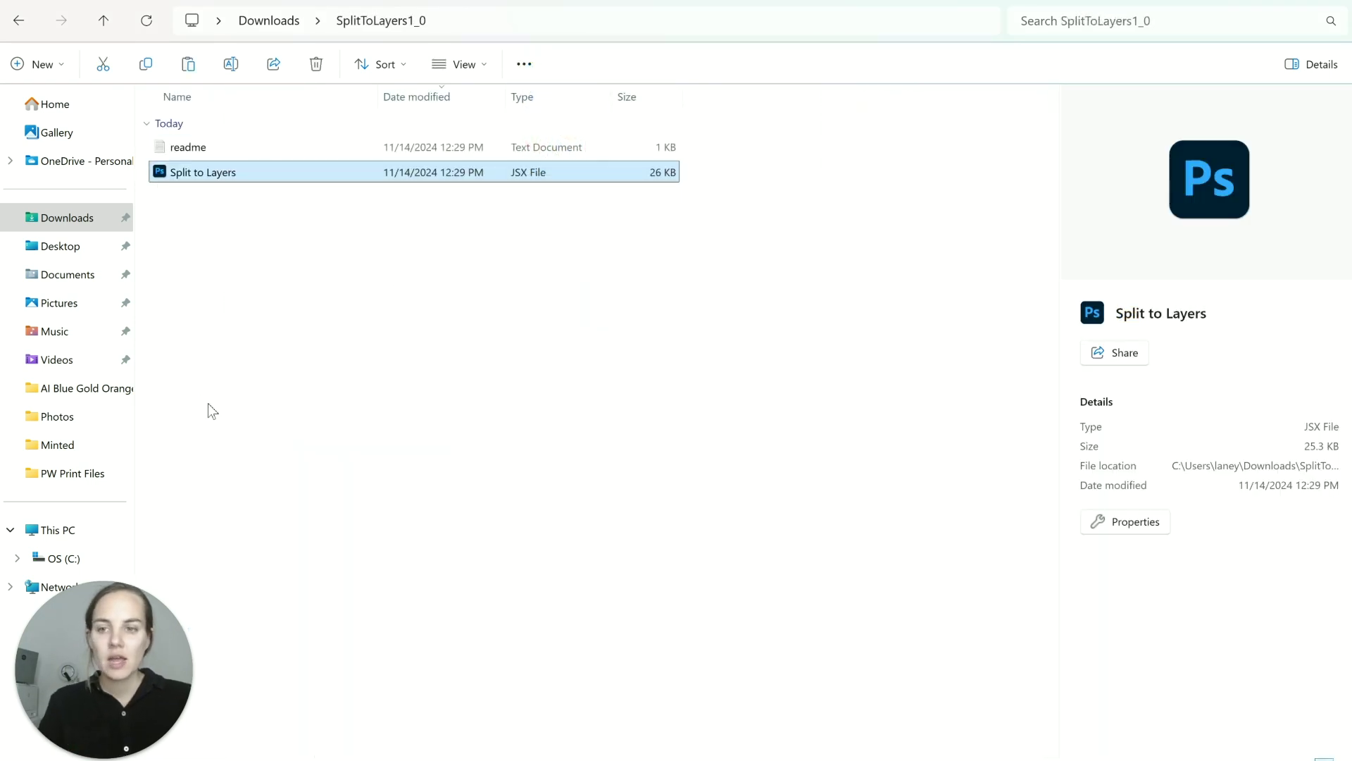
# Open the Scripts folder inside Program Files > Adobe > Adobe Photoshop 2024 > Presets on the C: drive.
pyautogui.click(18, 21)
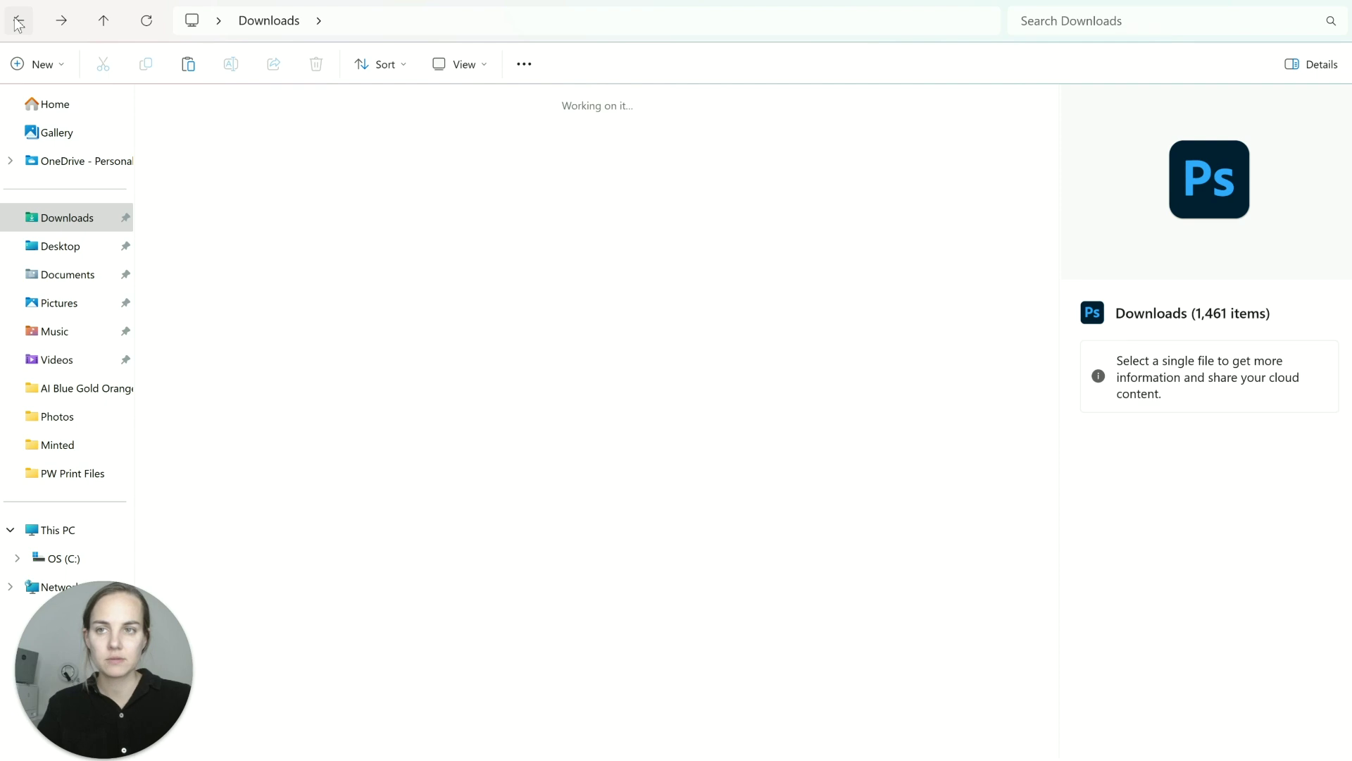
pyautogui.click(18, 21)
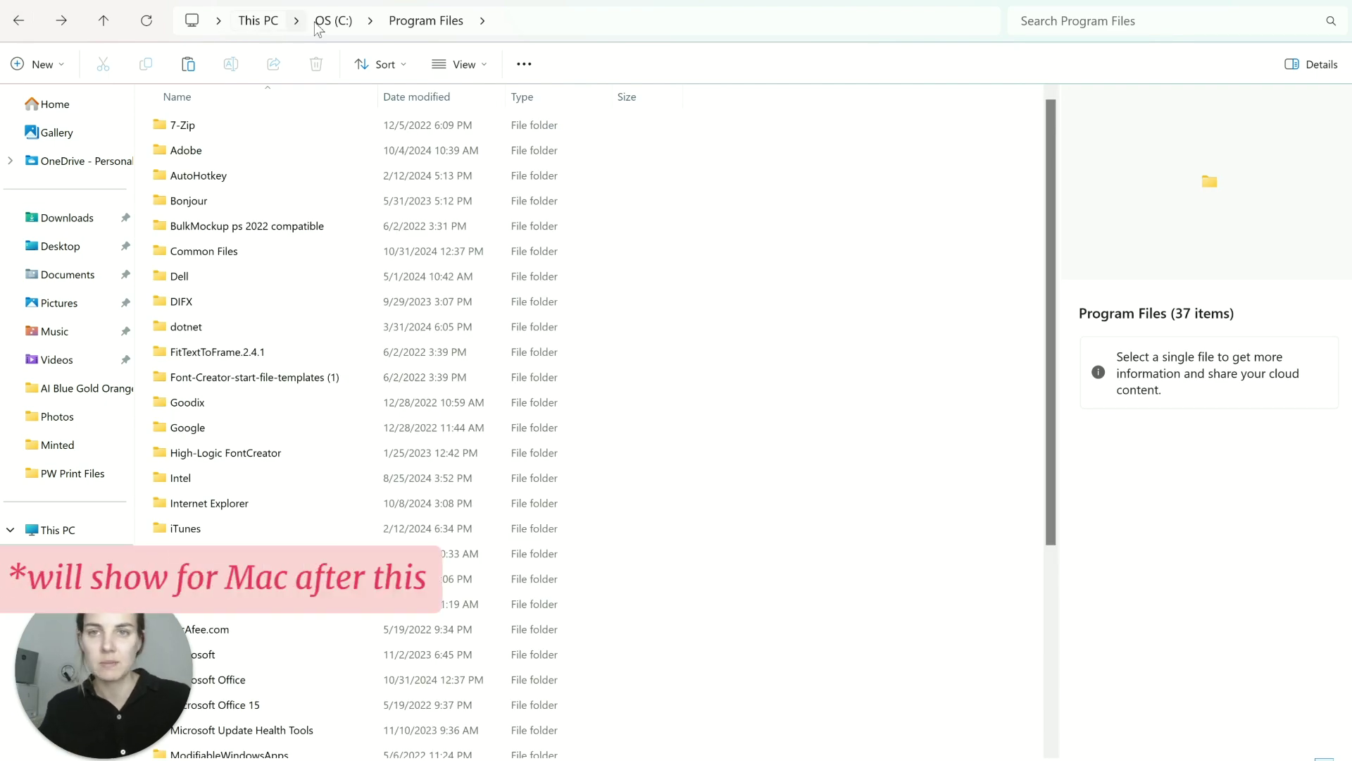
pyautogui.doubleClick(265, 148)
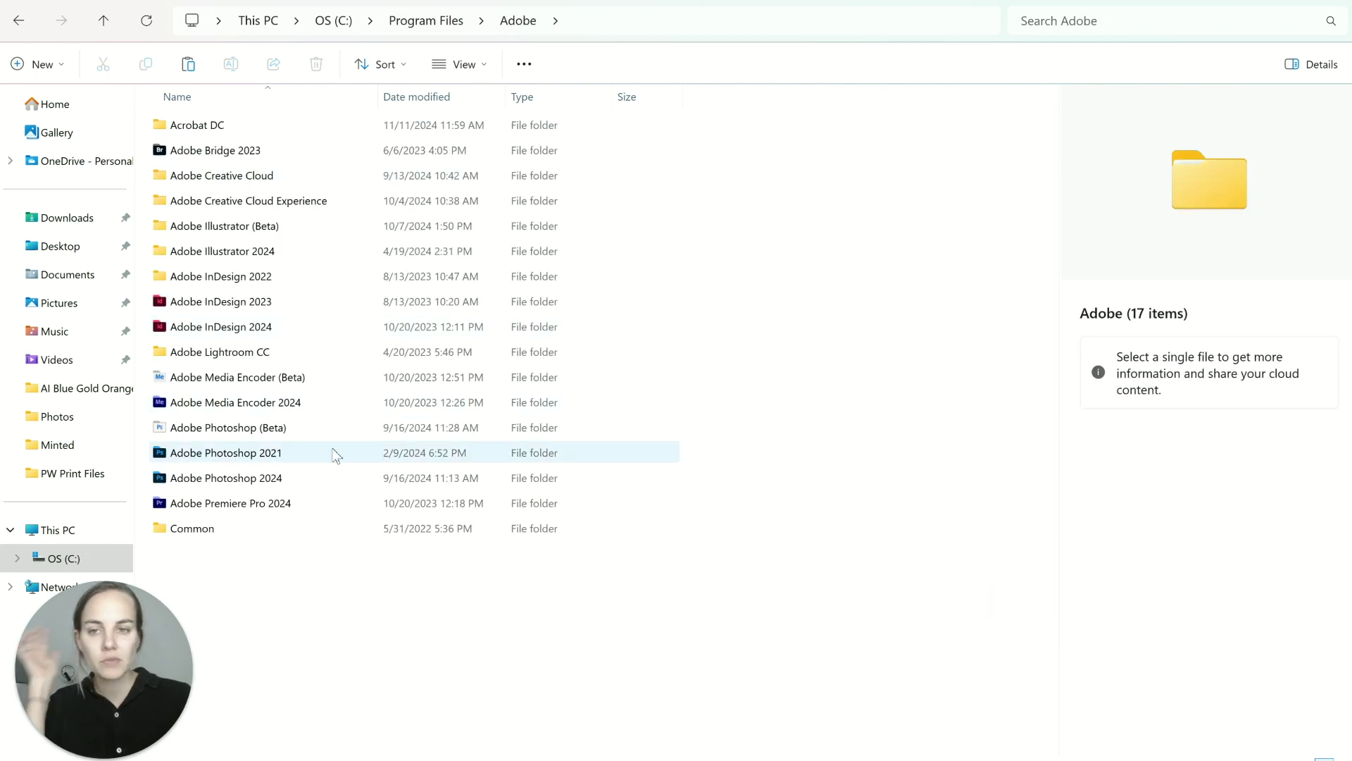
pyautogui.doubleClick(285, 479)
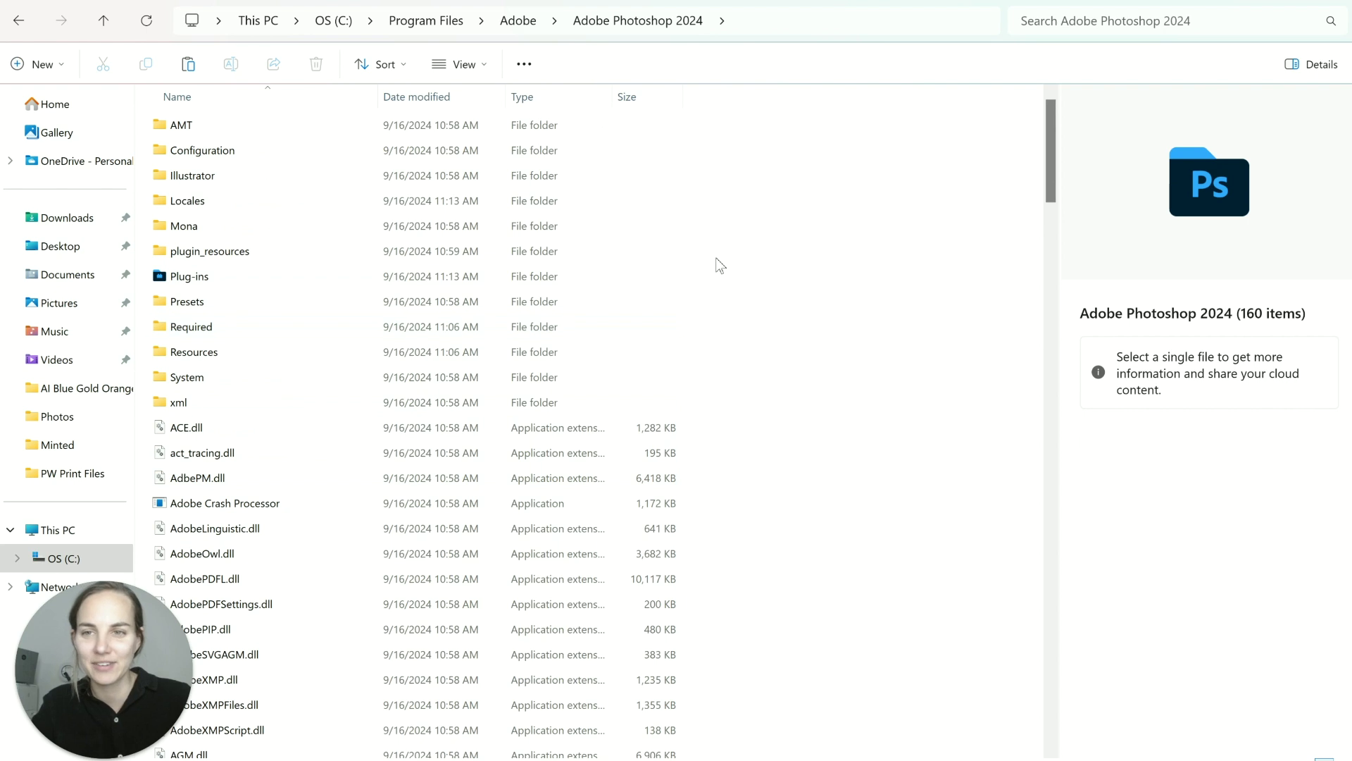
pyautogui.doubleClick(209, 300)
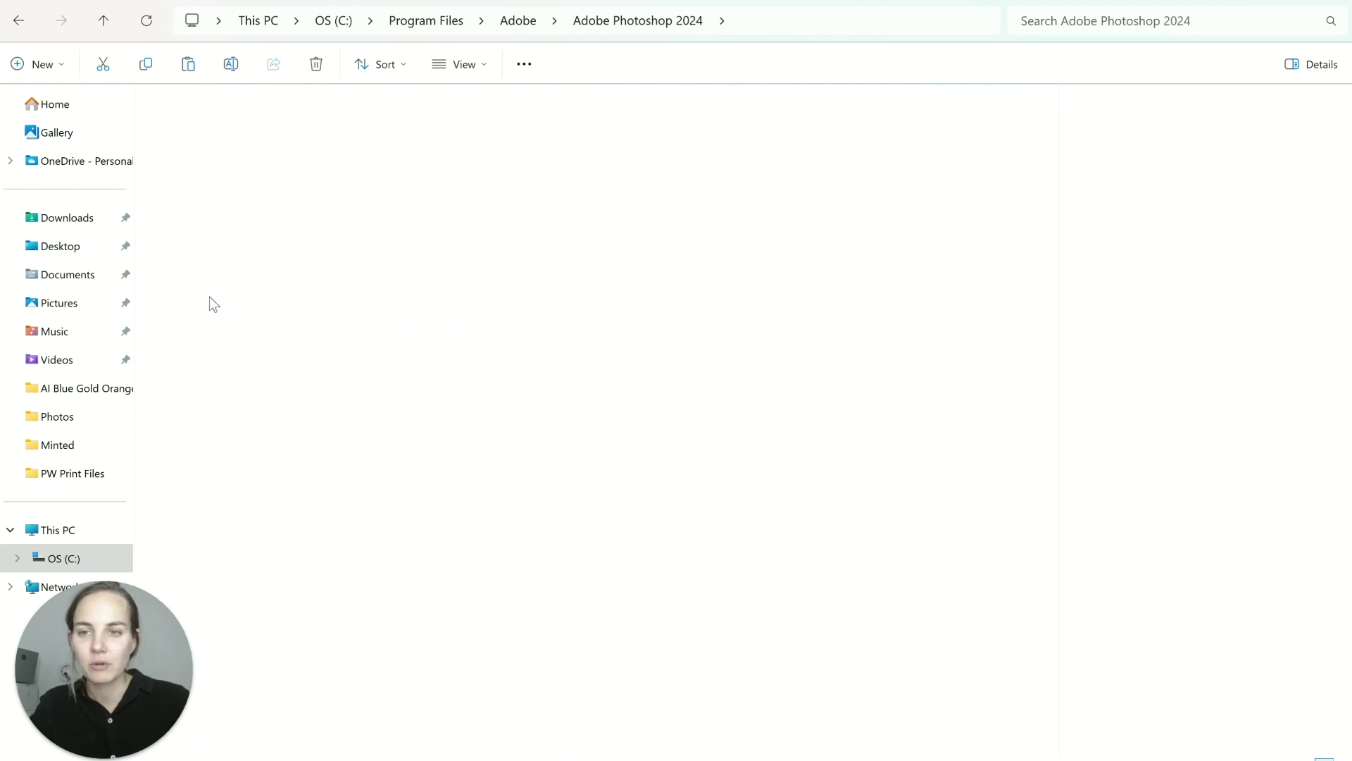
pyautogui.scroll(-1, 245, 338)
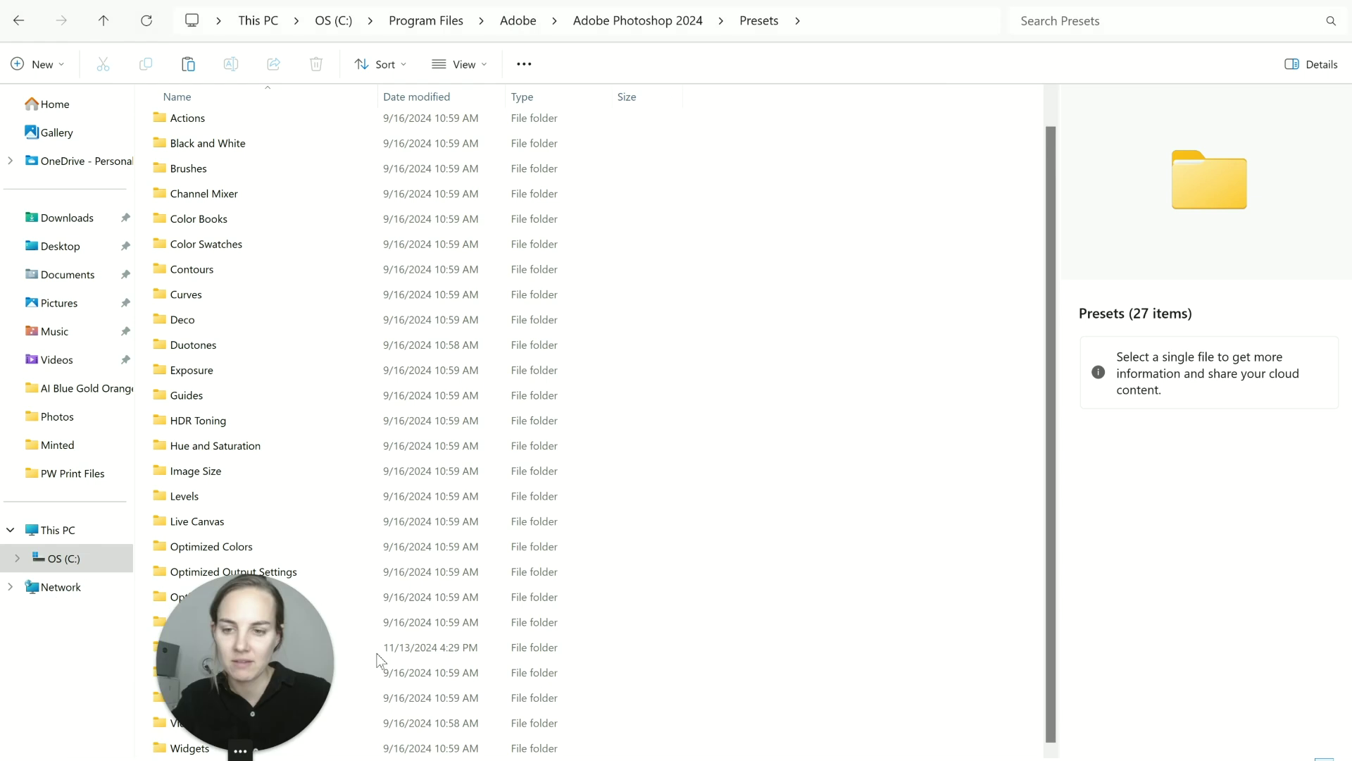
pyautogui.click(201, 652)
pyautogui.doubleClick(202, 655)
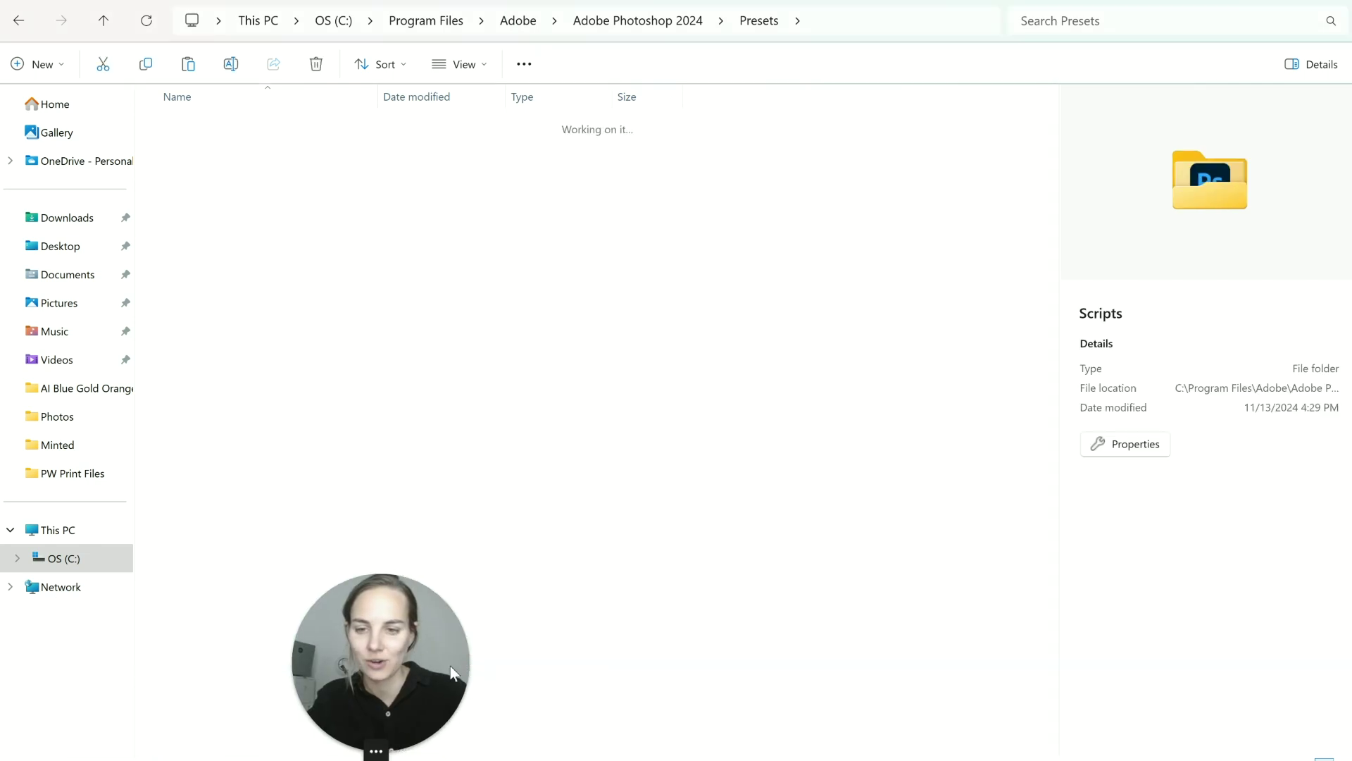
pyautogui.moveTo(450, 666); pyautogui.dragTo(145, 658)
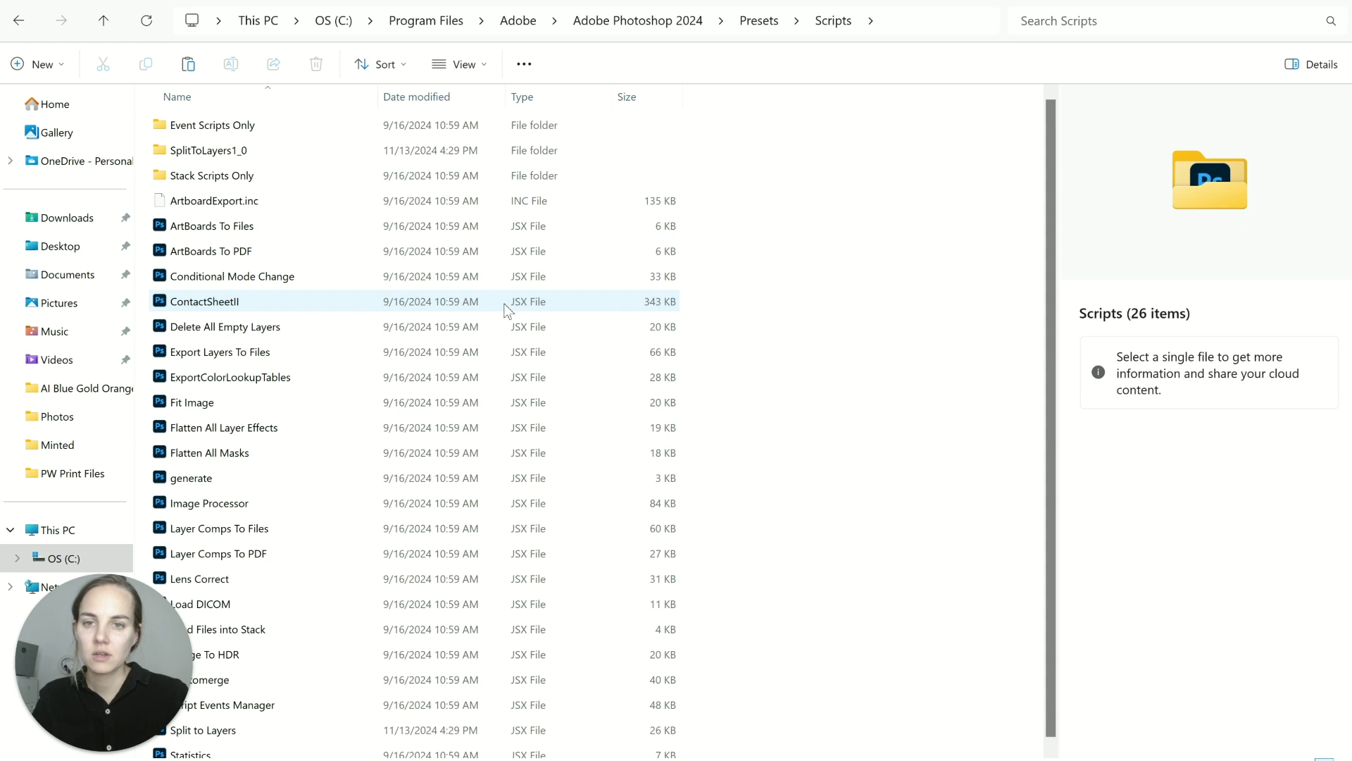
pyautogui.scroll(-1, 535, 407)
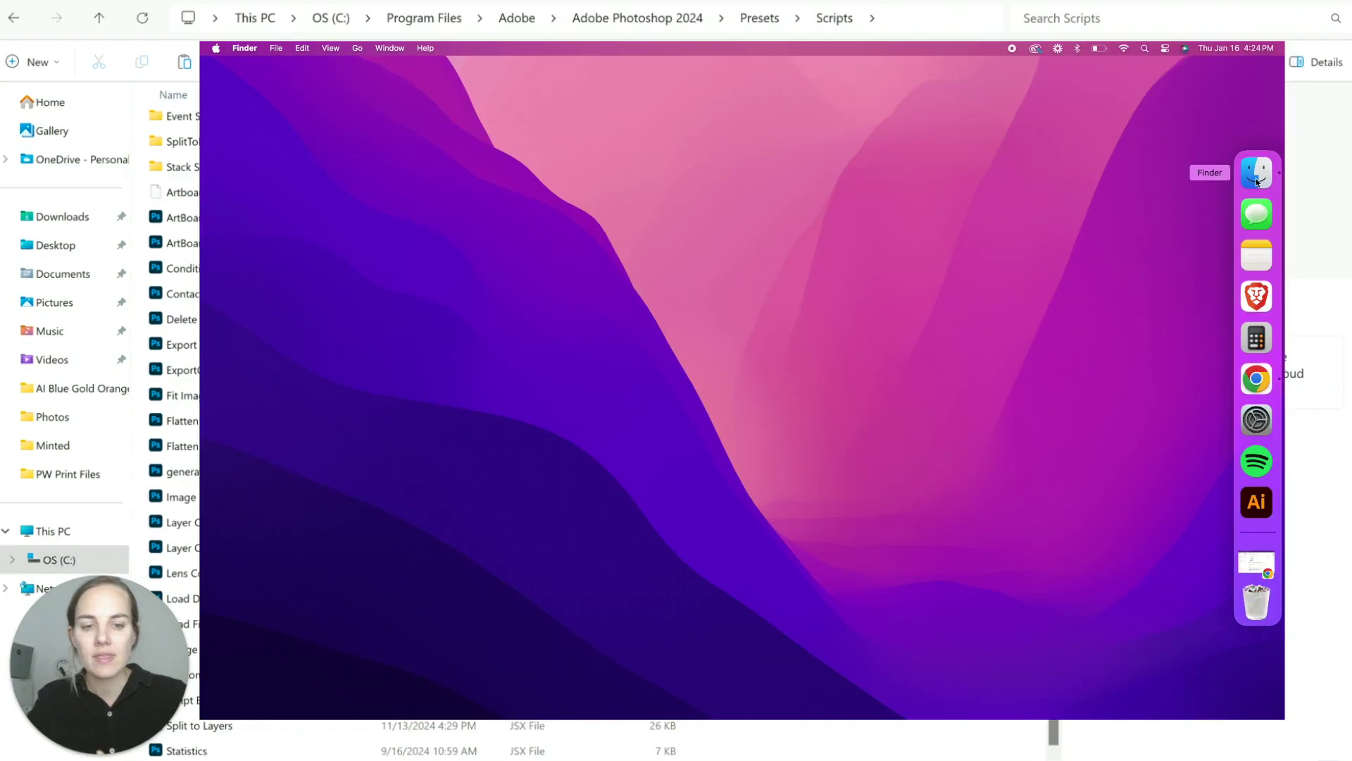
# Switch to Finder on the Mac and copy the Split to Layers.jsx file from the SplitToLayers1_0 folder.
pyautogui.click(1256, 174)
pyautogui.doubleClick(389, 177)
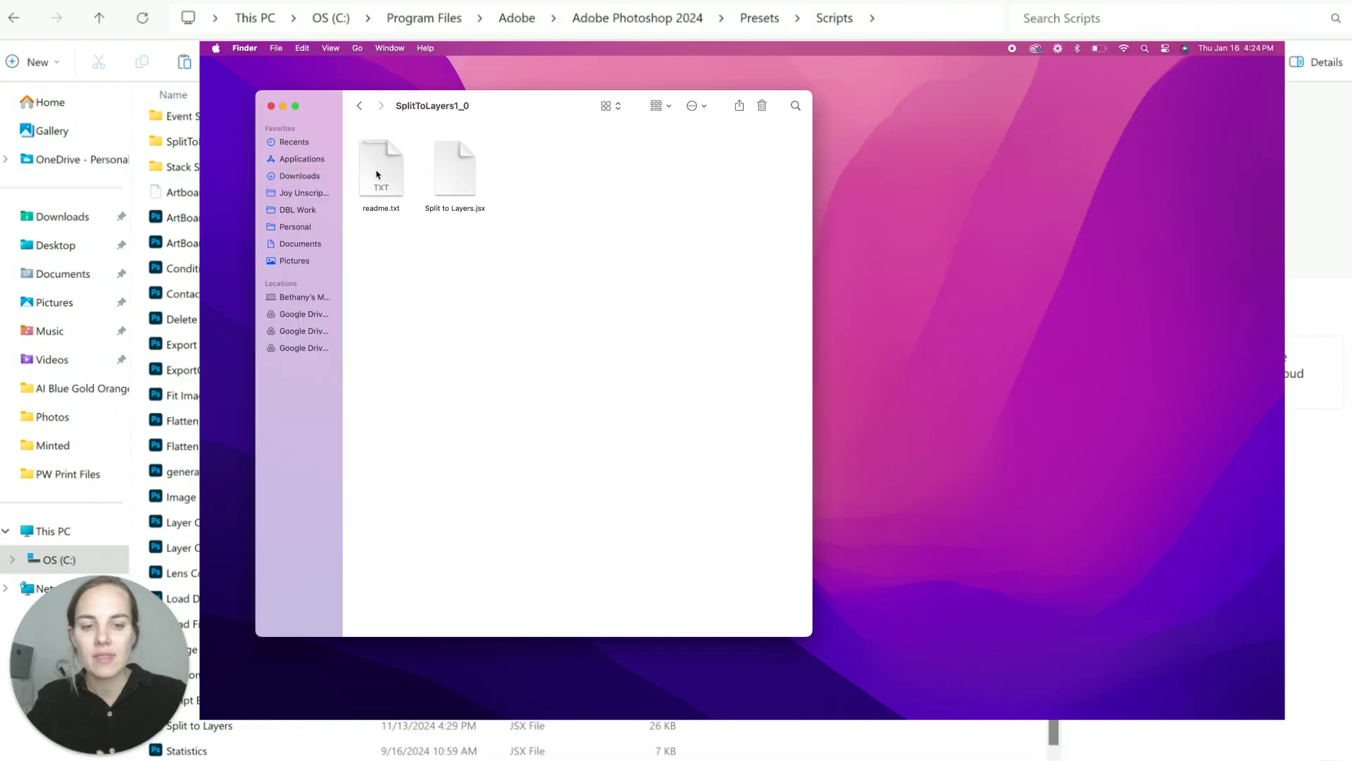
pyautogui.click(454, 173)
pyautogui.click(302, 48)
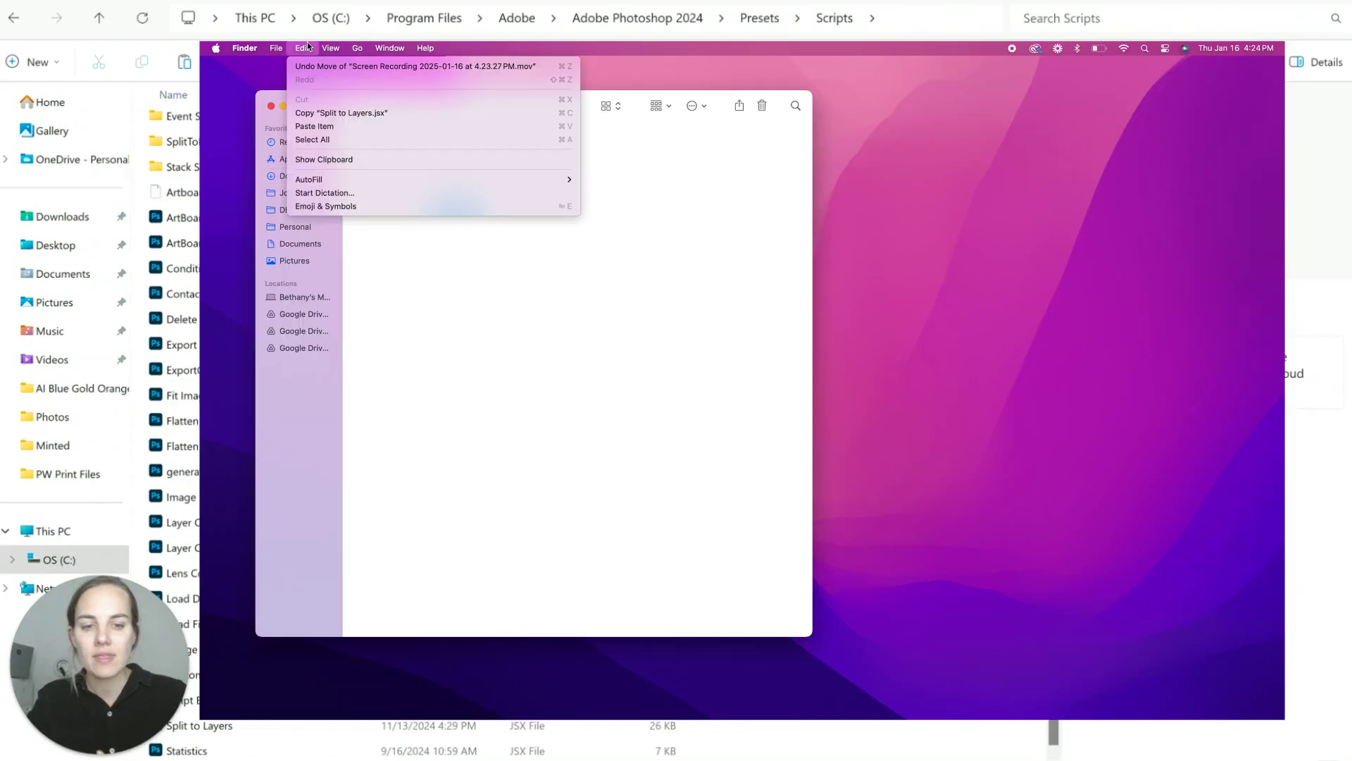
pyautogui.click(303, 112)
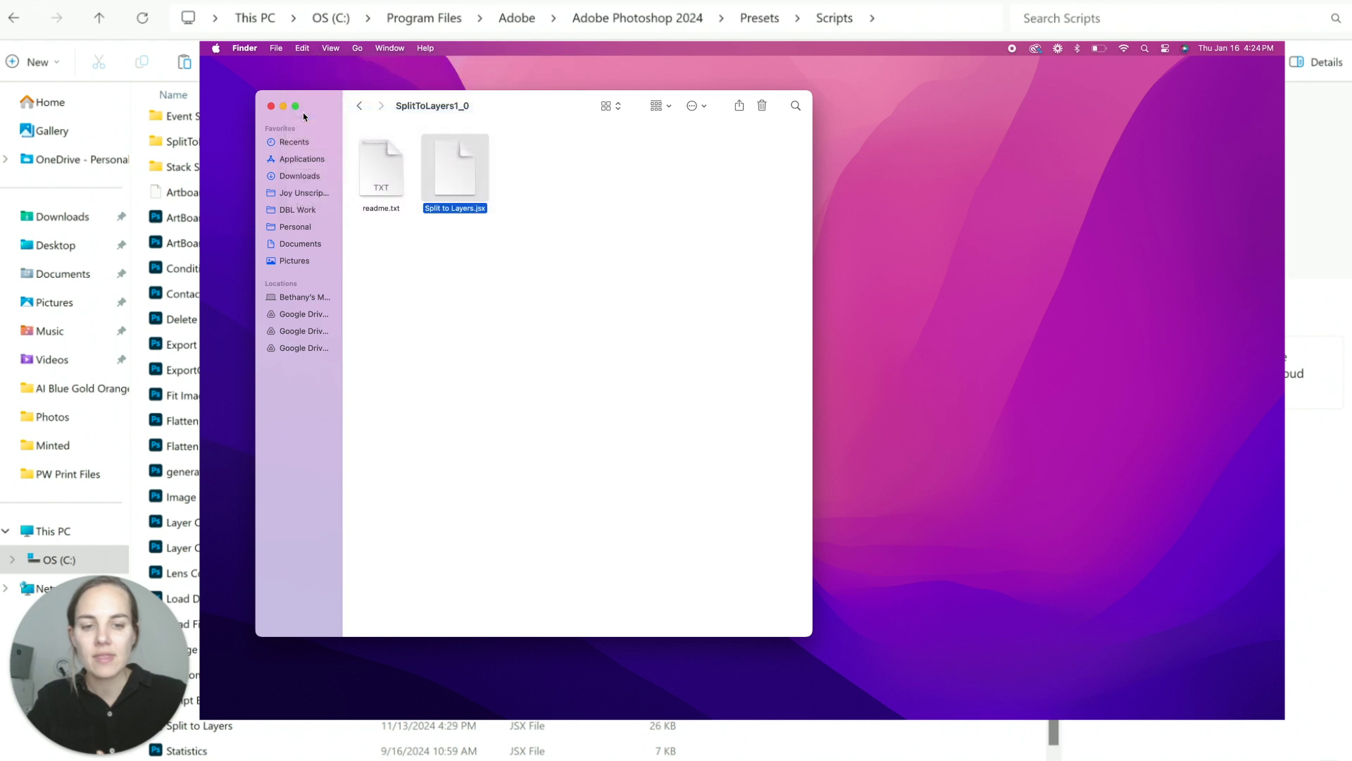
# Paste the script into Applications > Adobe Photoshop 2025 > Presets > Scripts and authorize the copy with the account password.
pyautogui.click(298, 159)
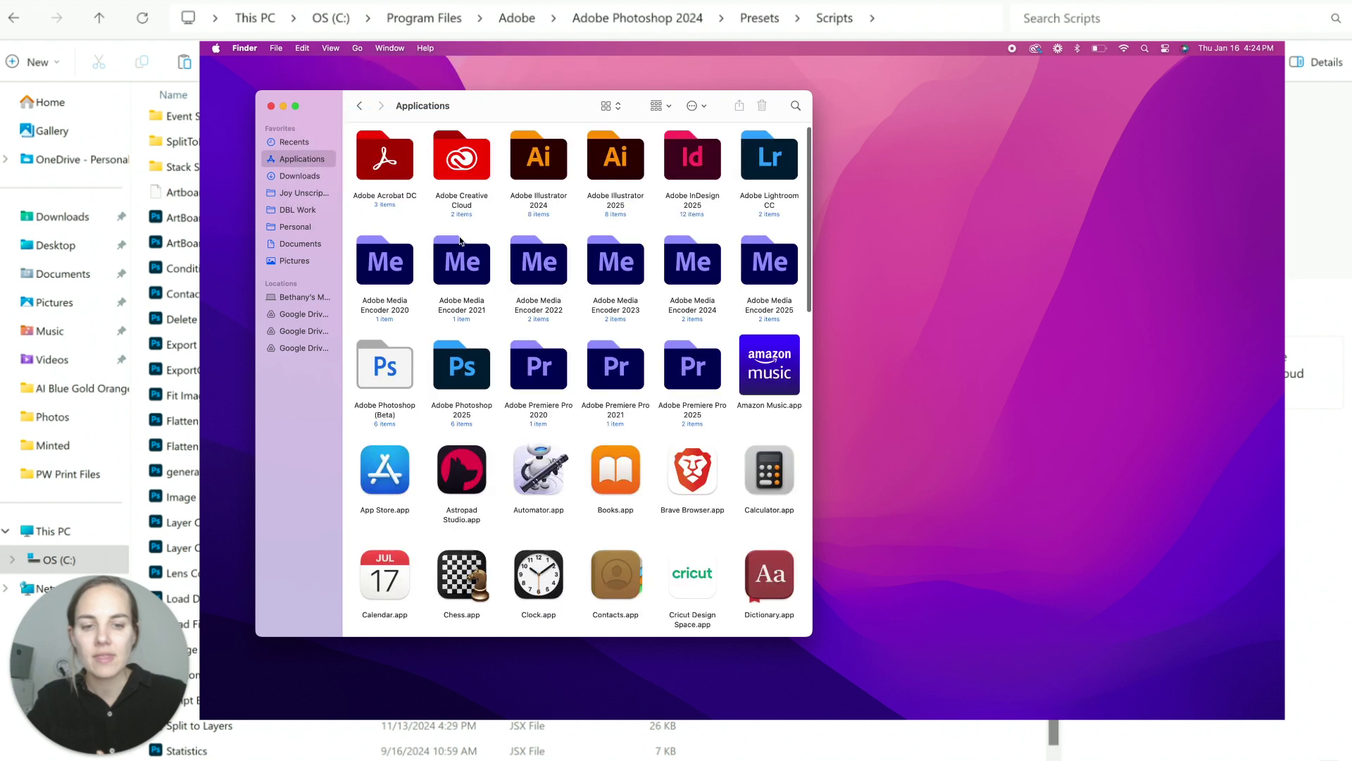
pyautogui.doubleClick(451, 365)
pyautogui.doubleClick(662, 183)
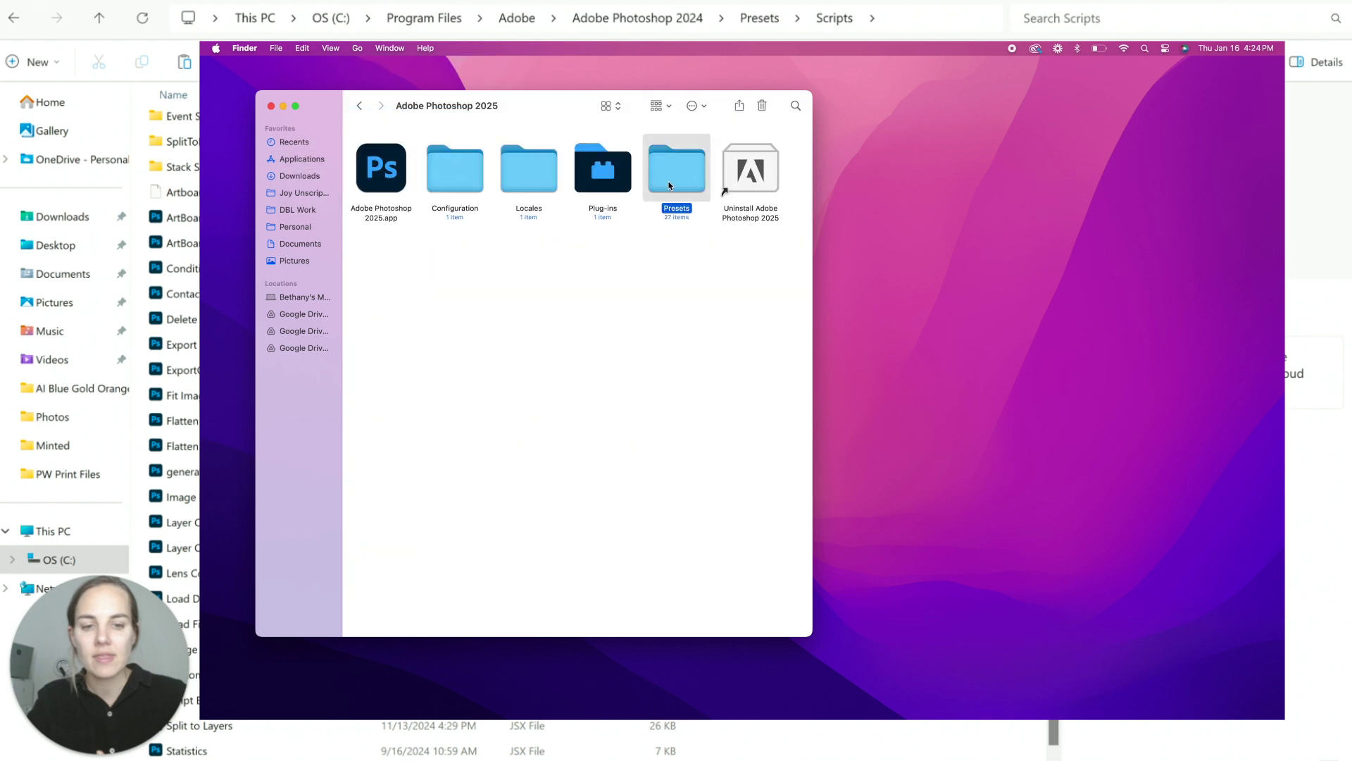
pyautogui.click(689, 485)
pyautogui.doubleClick(689, 487)
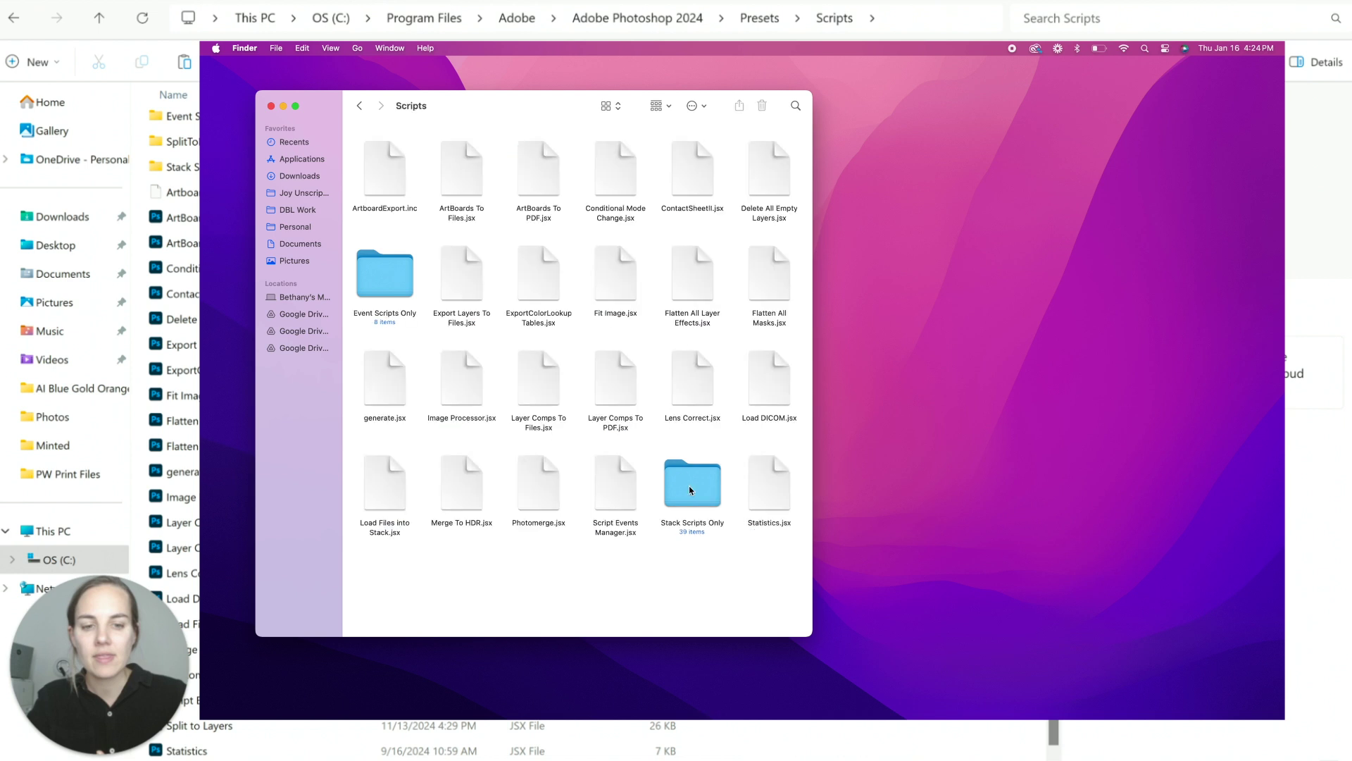
pyautogui.press('super+v')
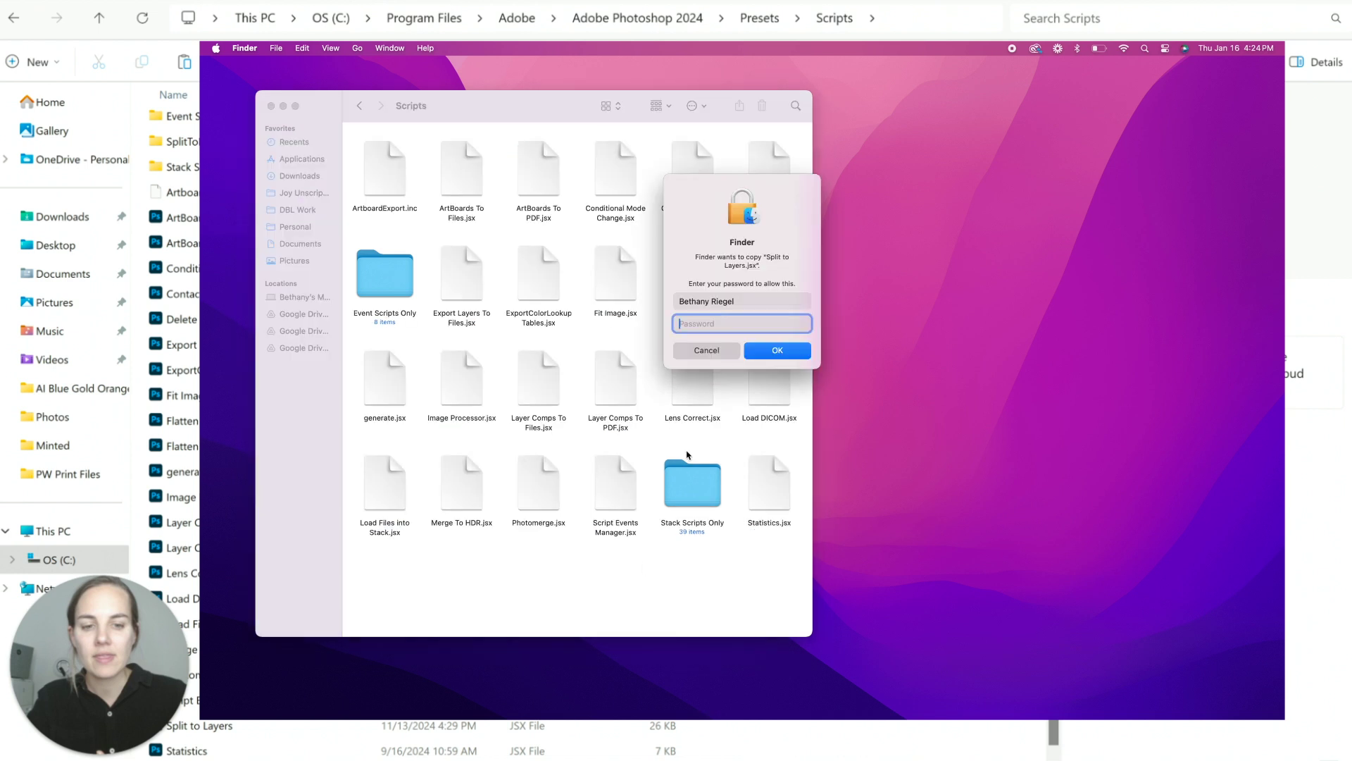
pyautogui.write('••••••')
pyautogui.press('Return')
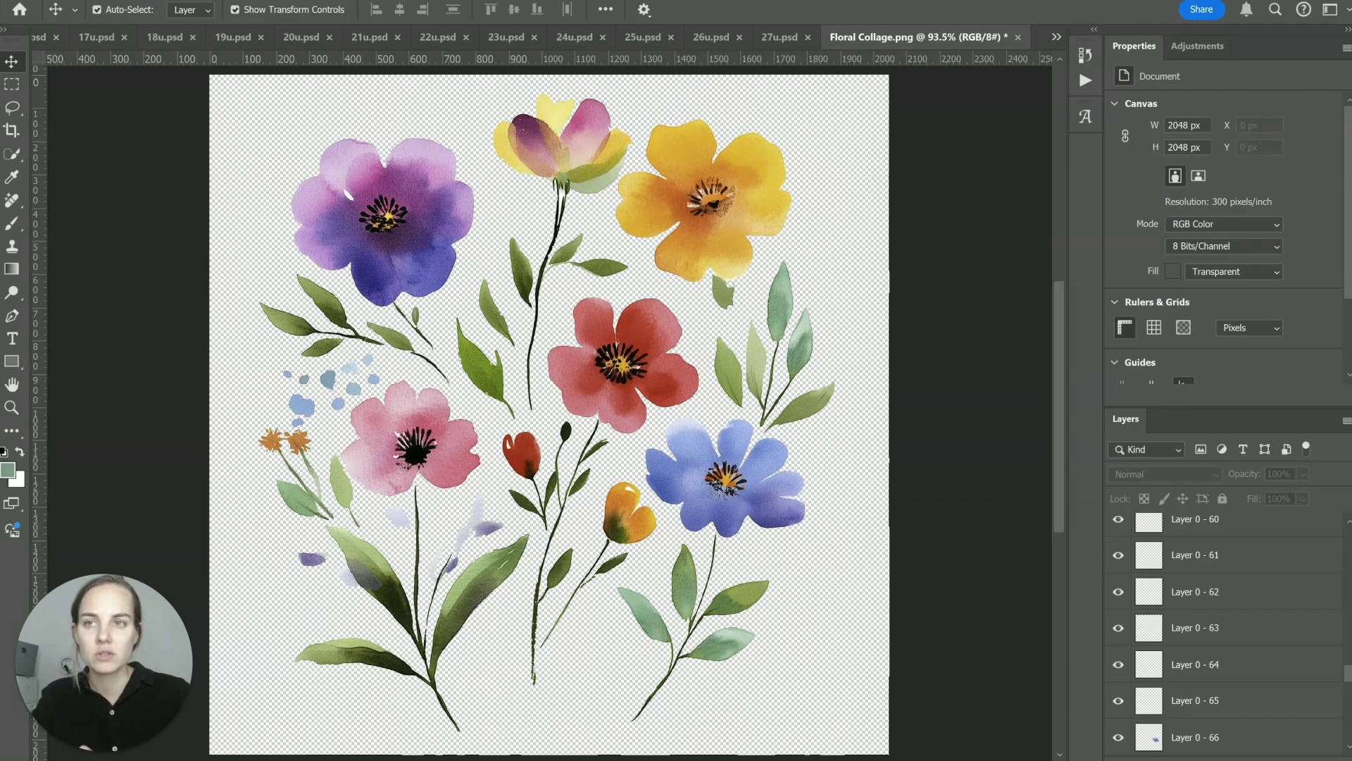
# In Photoshop, look up the Split to Layers script and the Keyboard Shortcuts command, and minimize the script's download page.
pyautogui.hotkey('alt', 'f')
pyautogui.moveTo(226, 399)
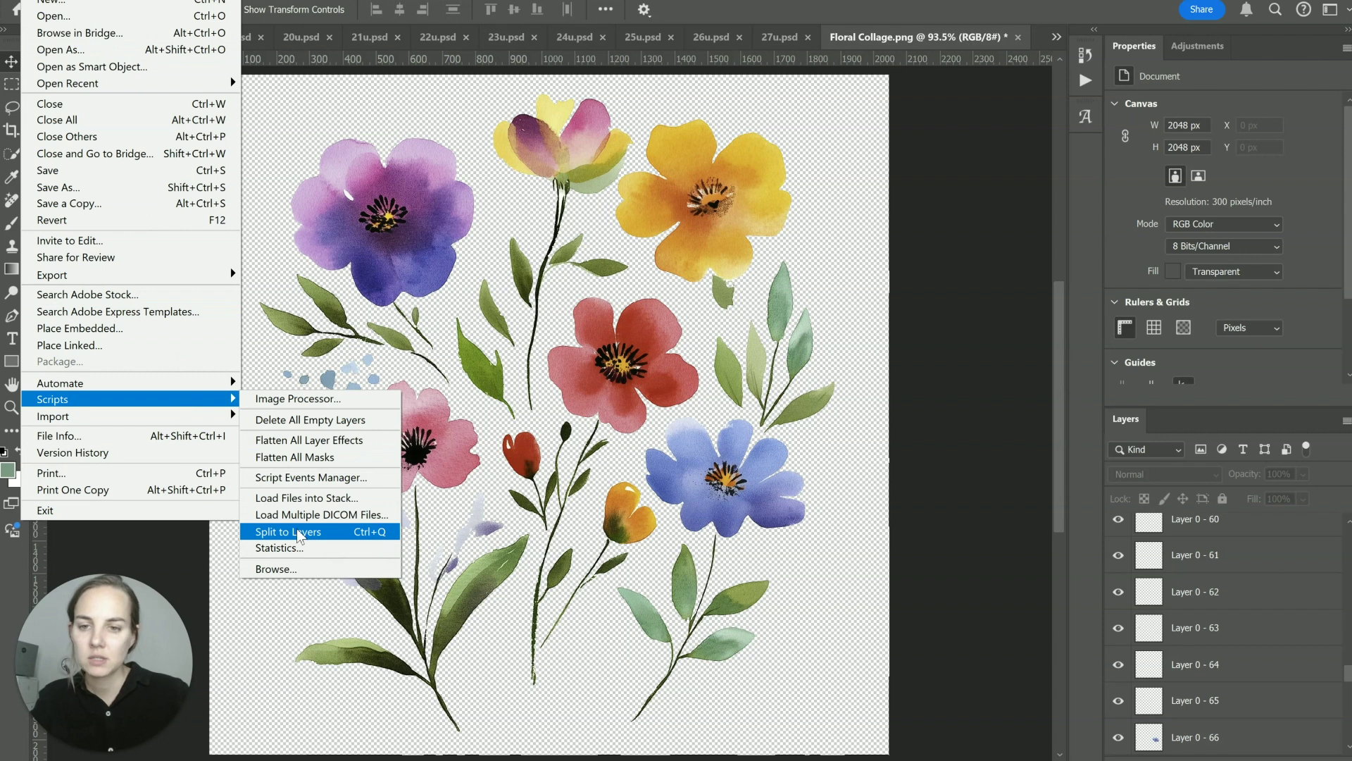
pyautogui.moveTo(64, 0)
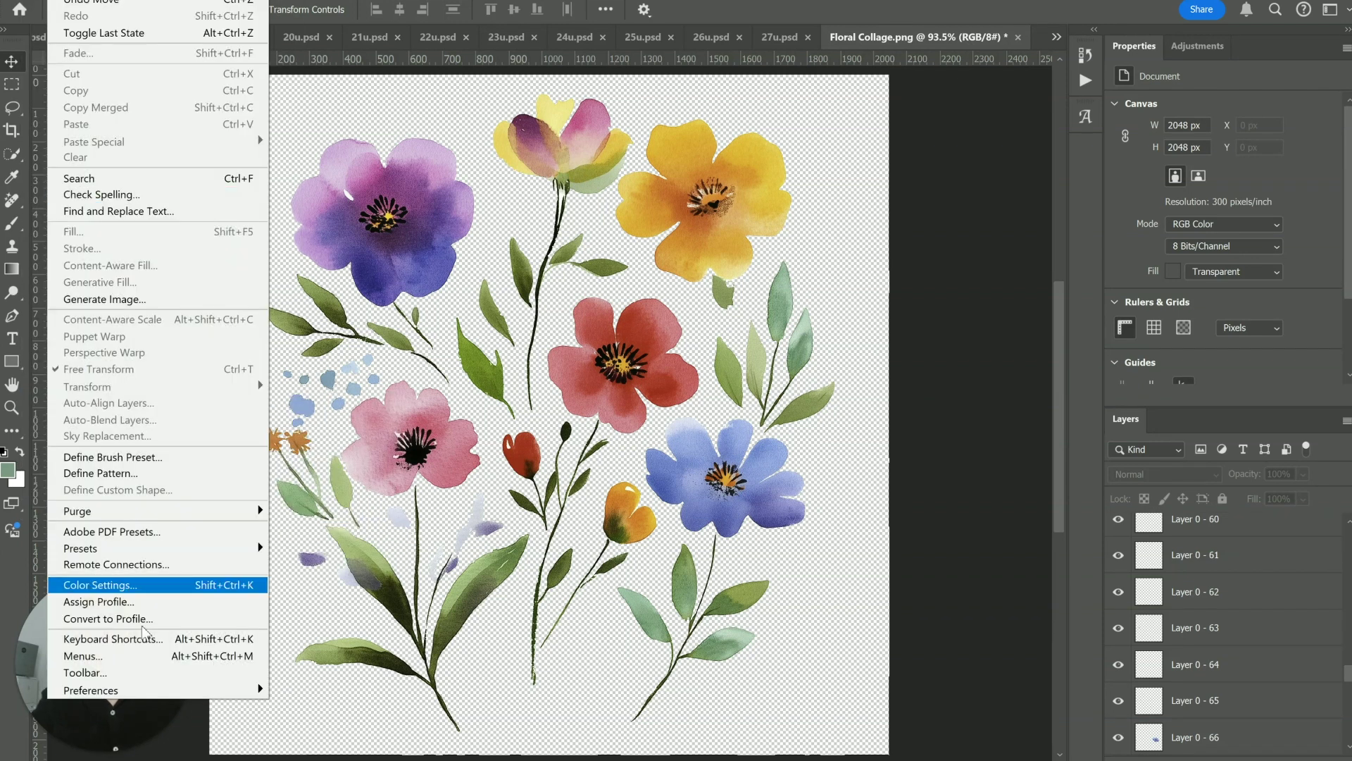
pyautogui.click(995, 339)
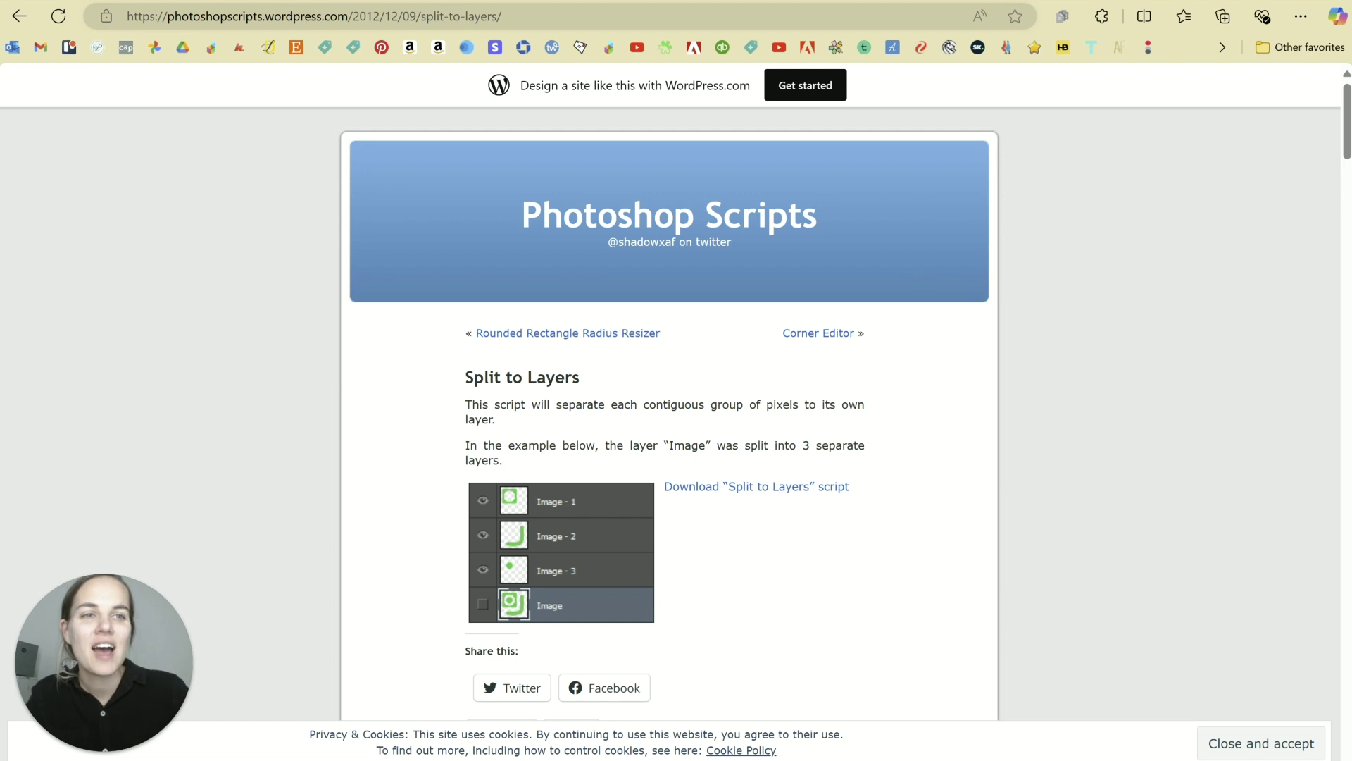
pyautogui.press('super+Down')
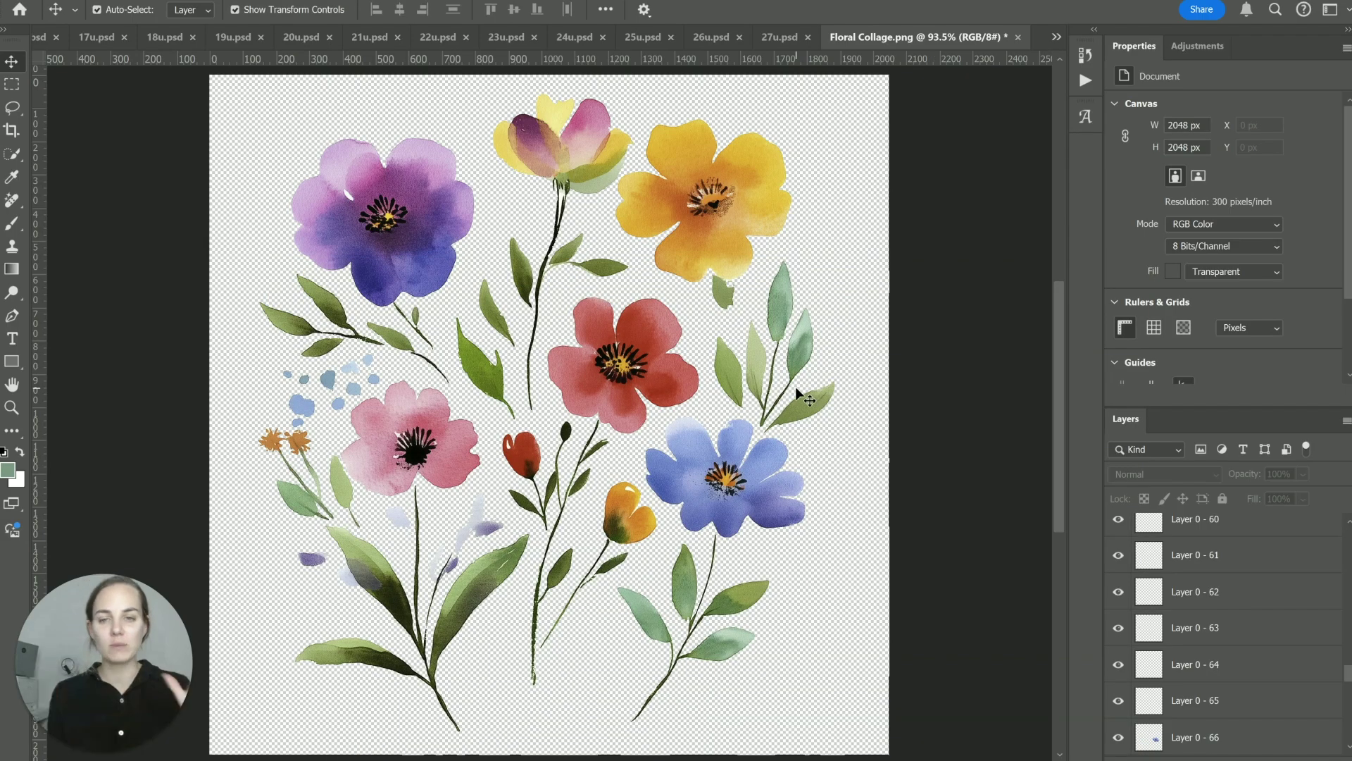